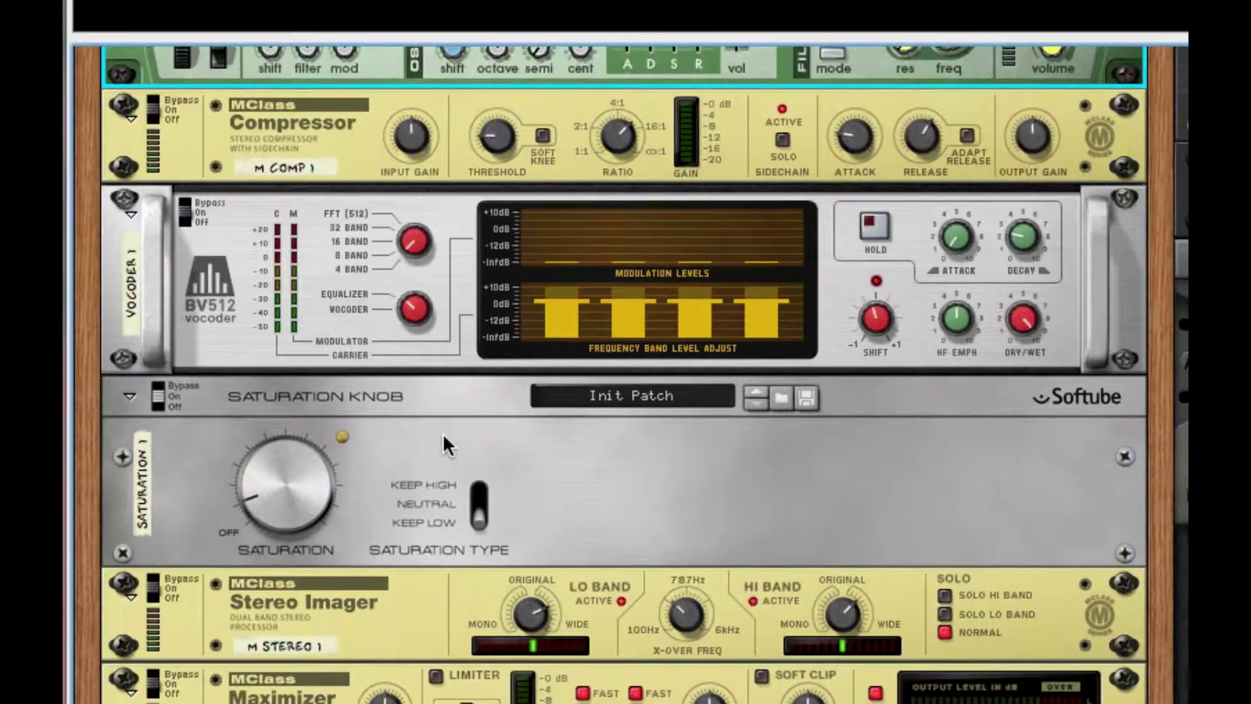
Solo the Malström 1 channel and toggle the MClass Compressor's bypass to compare the pad with and without compression
scroll(443, 435, up, 10)
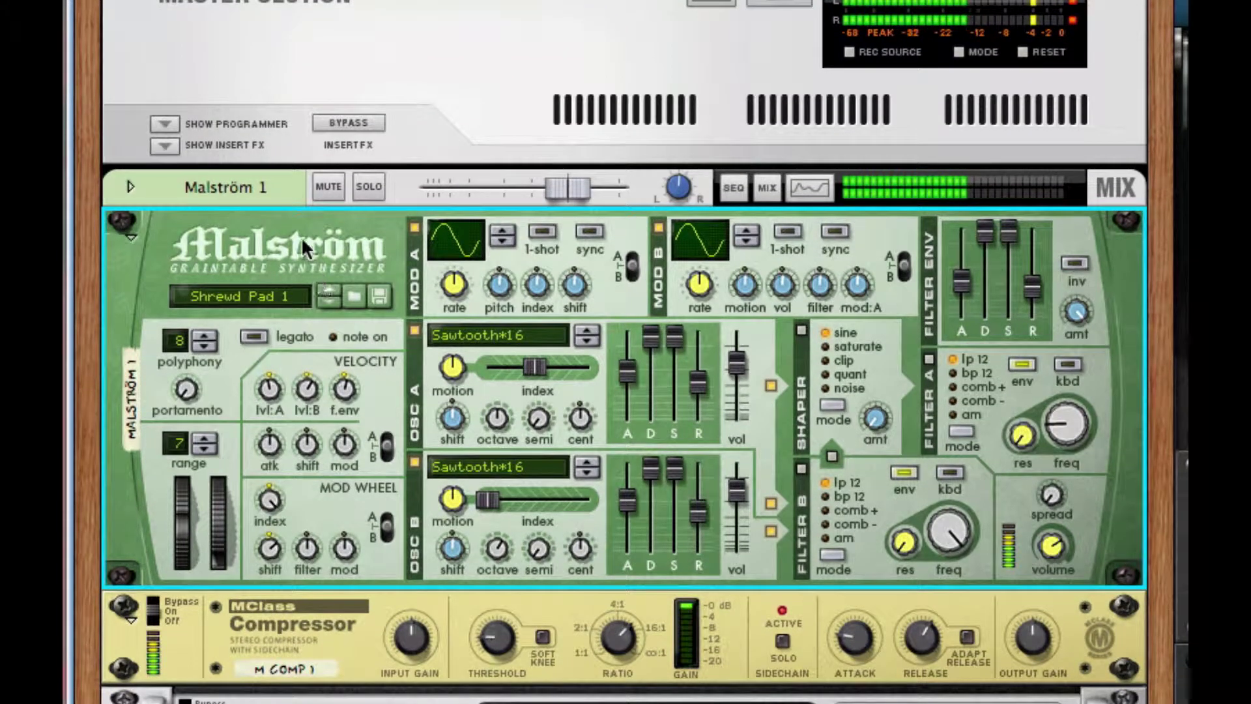
click(363, 185)
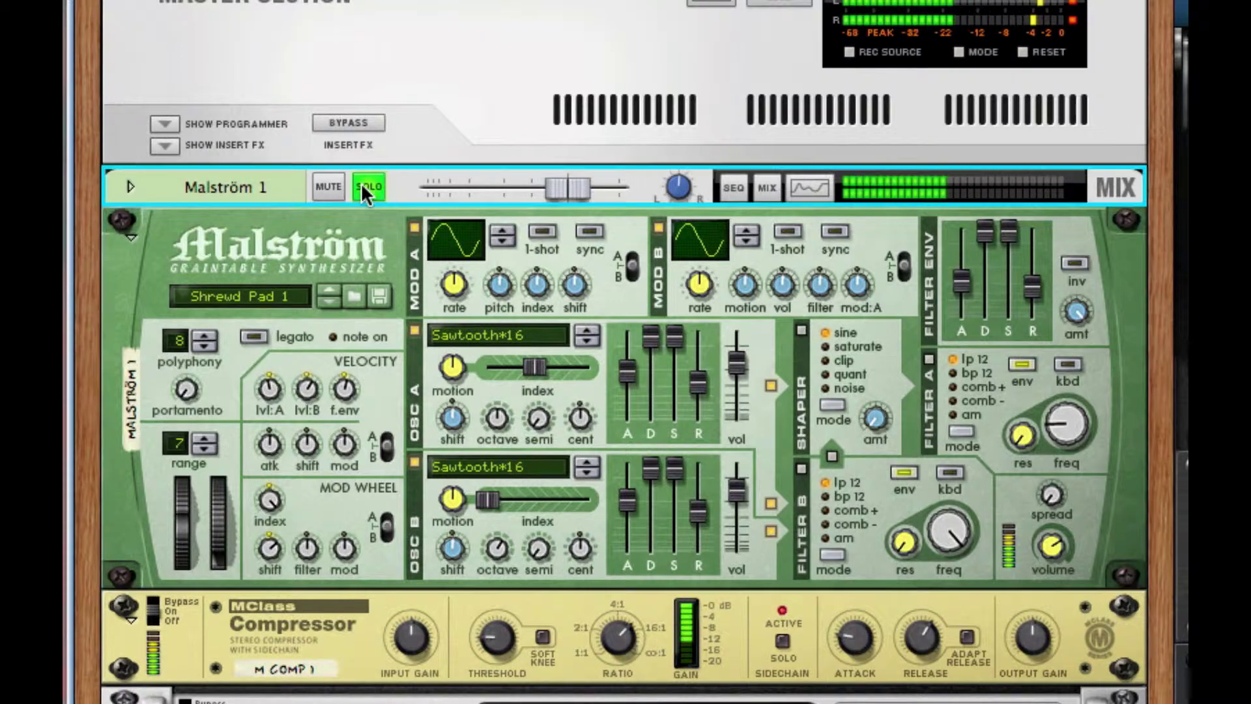
click(151, 607)
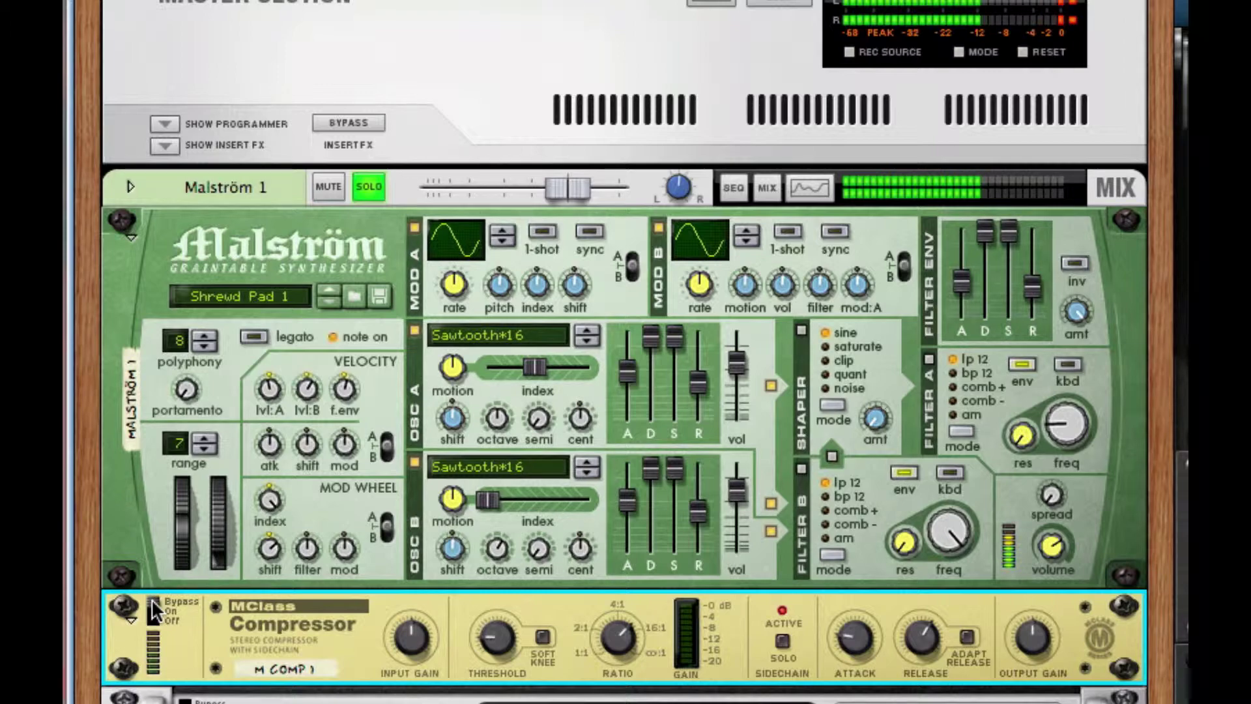
click(151, 609)
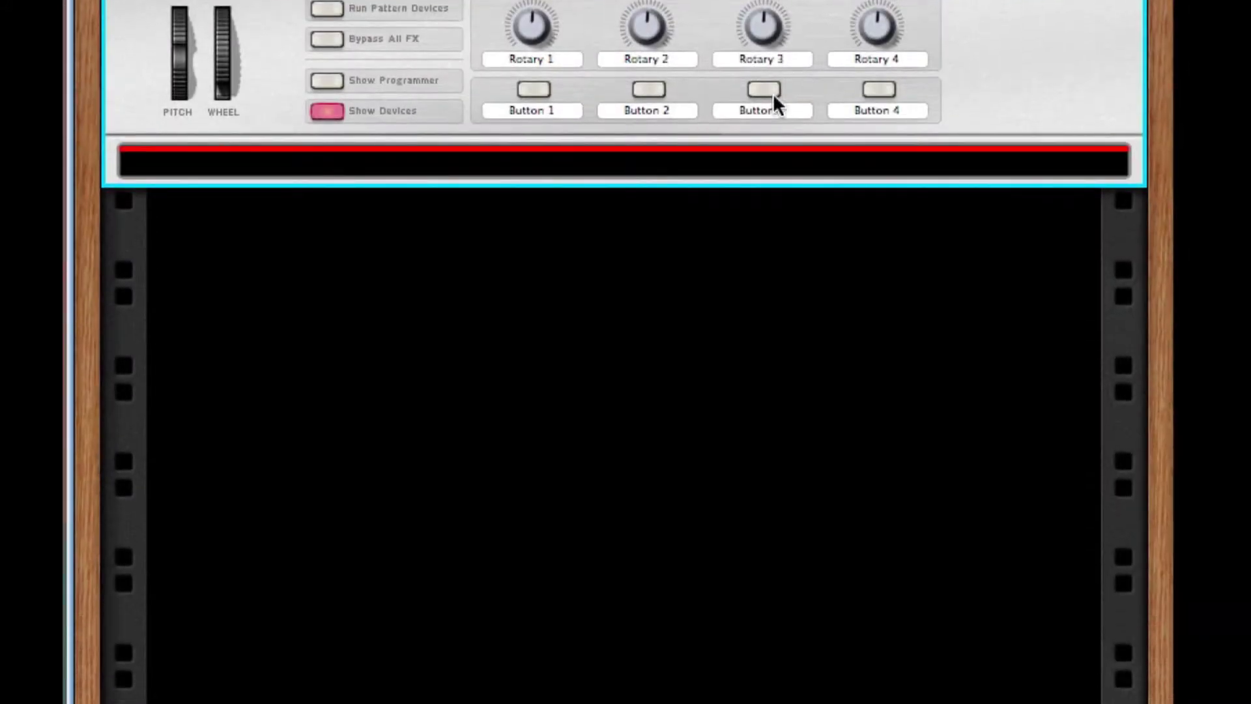
Add a Malström synthesizer inside the empty Combinator
right_click(754, 159)
mouse_move(1096, 418)
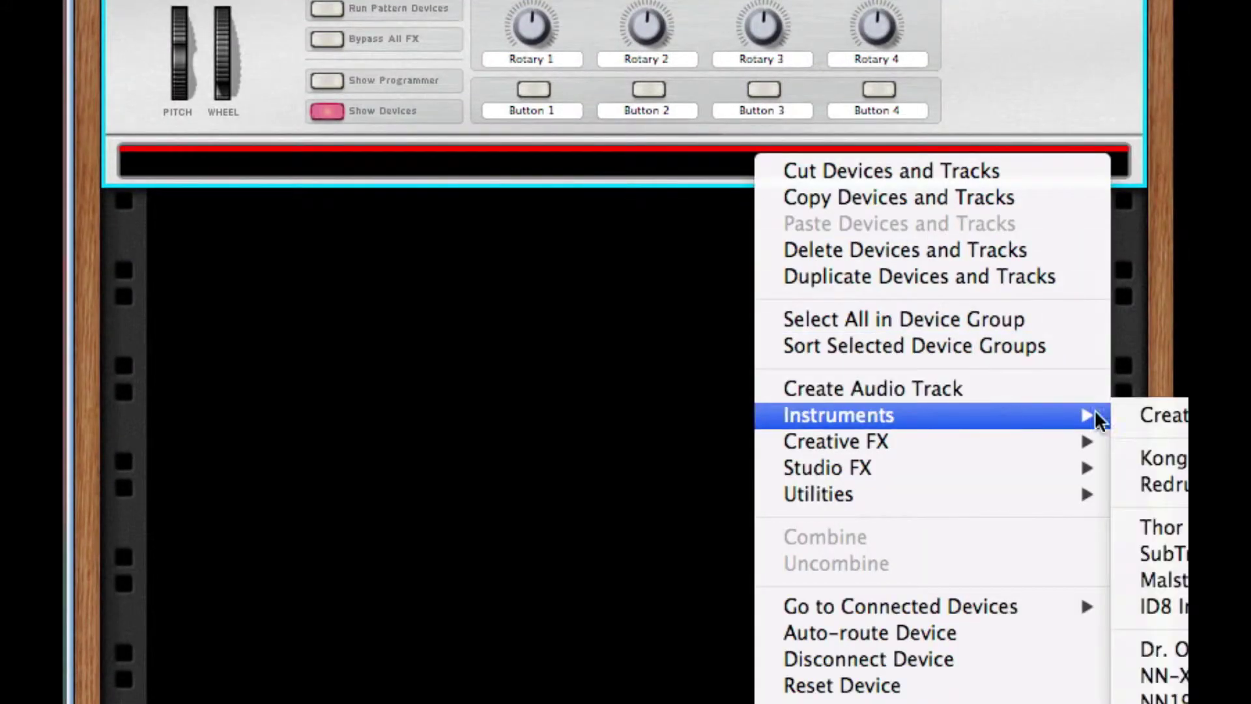
click(1160, 579)
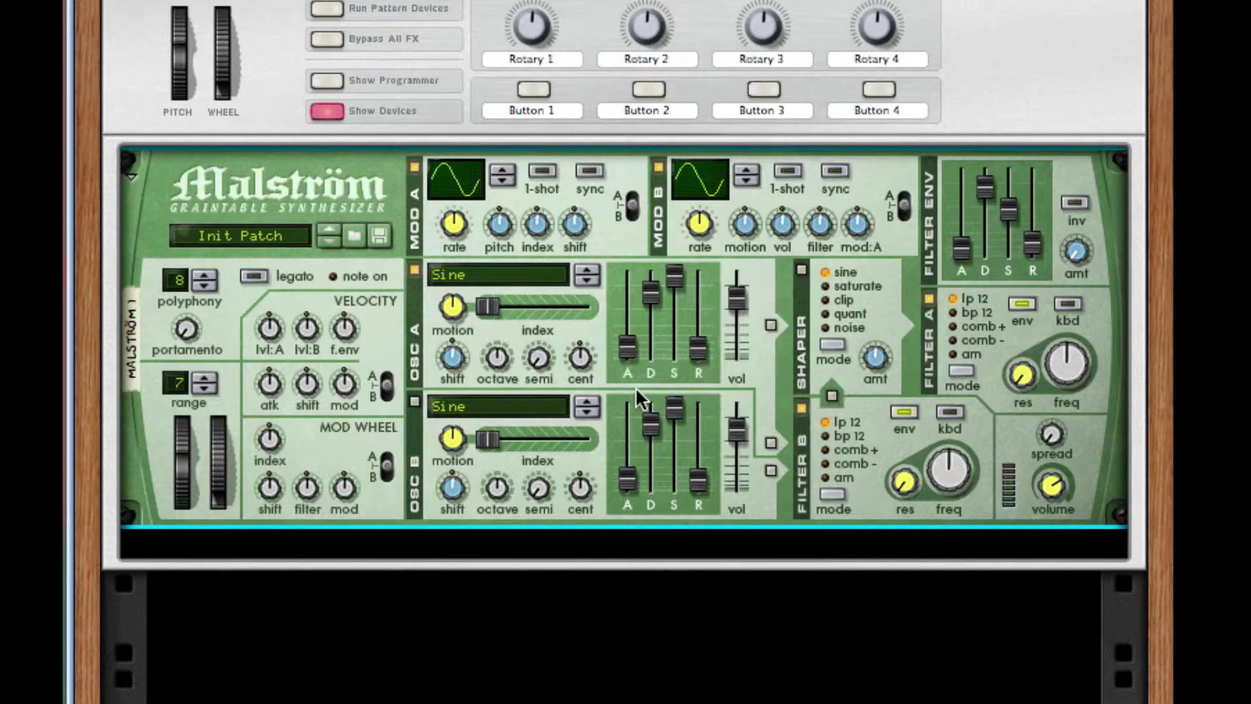
Set the Malström's Oscillator A to the Square*16 waveform and move its index past the middle
click(473, 273)
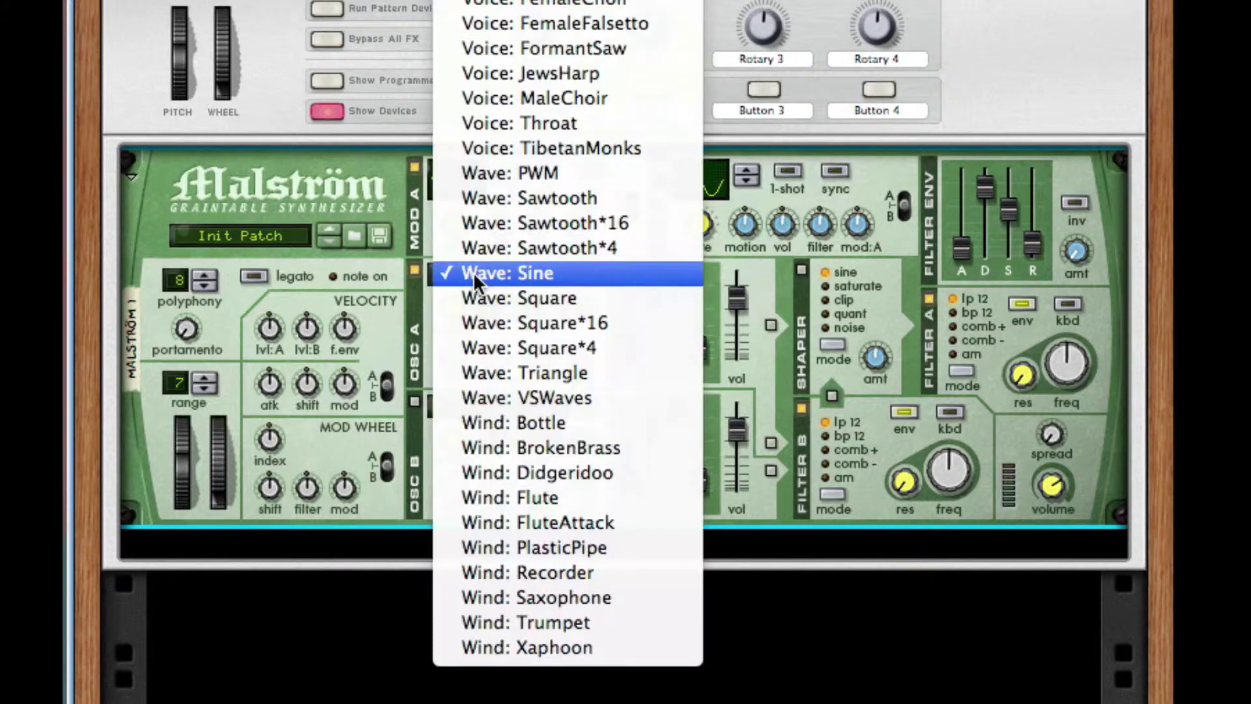
click(509, 318)
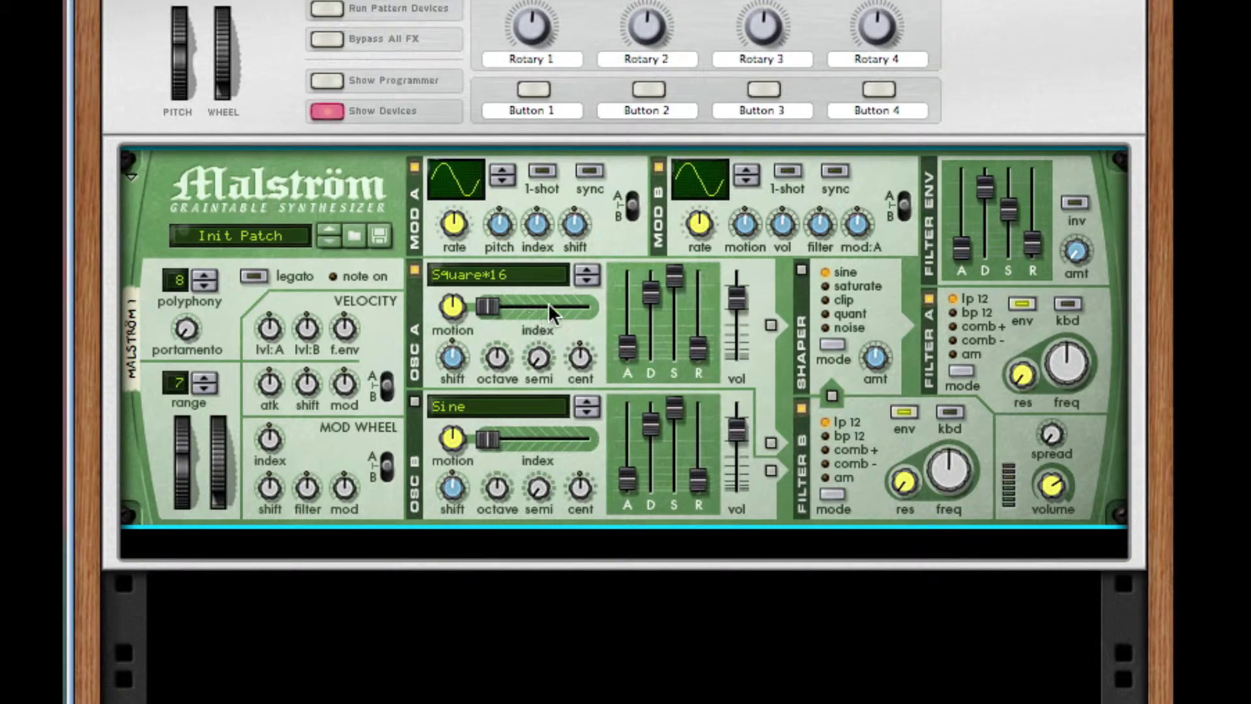
click(548, 306)
Shape Oscillator A's envelope with maximum decay, a longer release and an attack of 62
drag(661, 299, 662, 281)
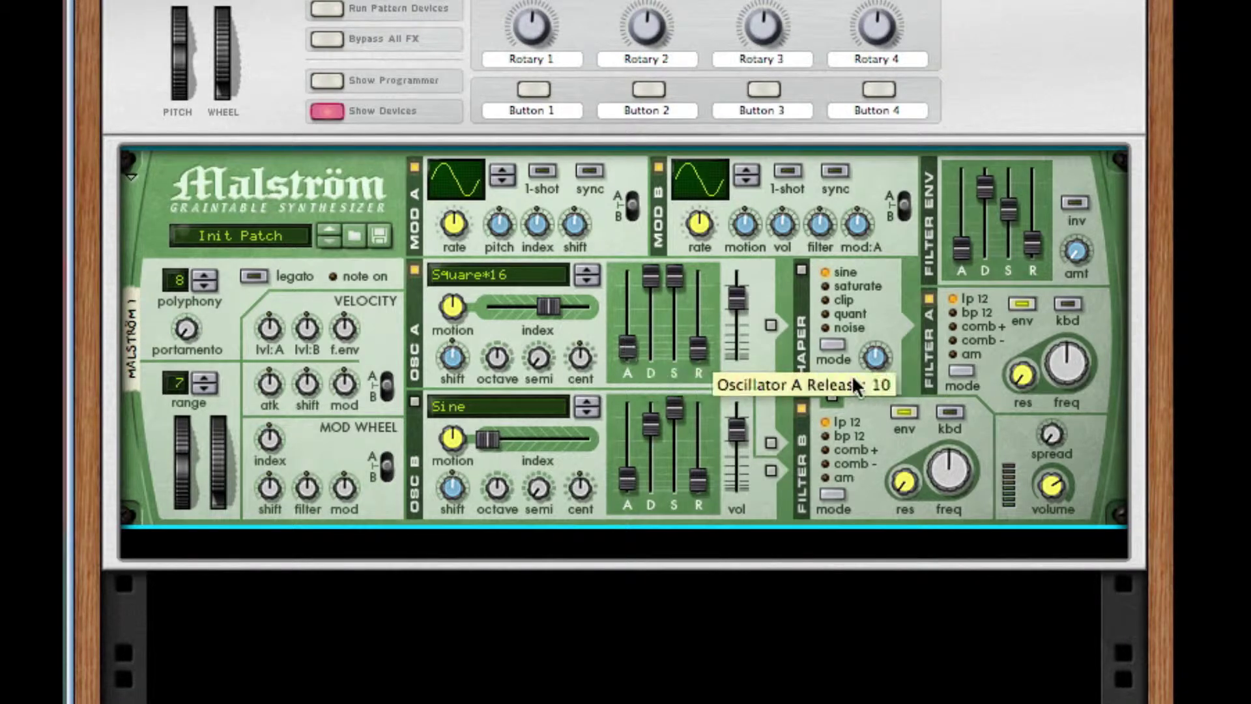
drag(698, 350, 695, 307)
drag(627, 347, 623, 315)
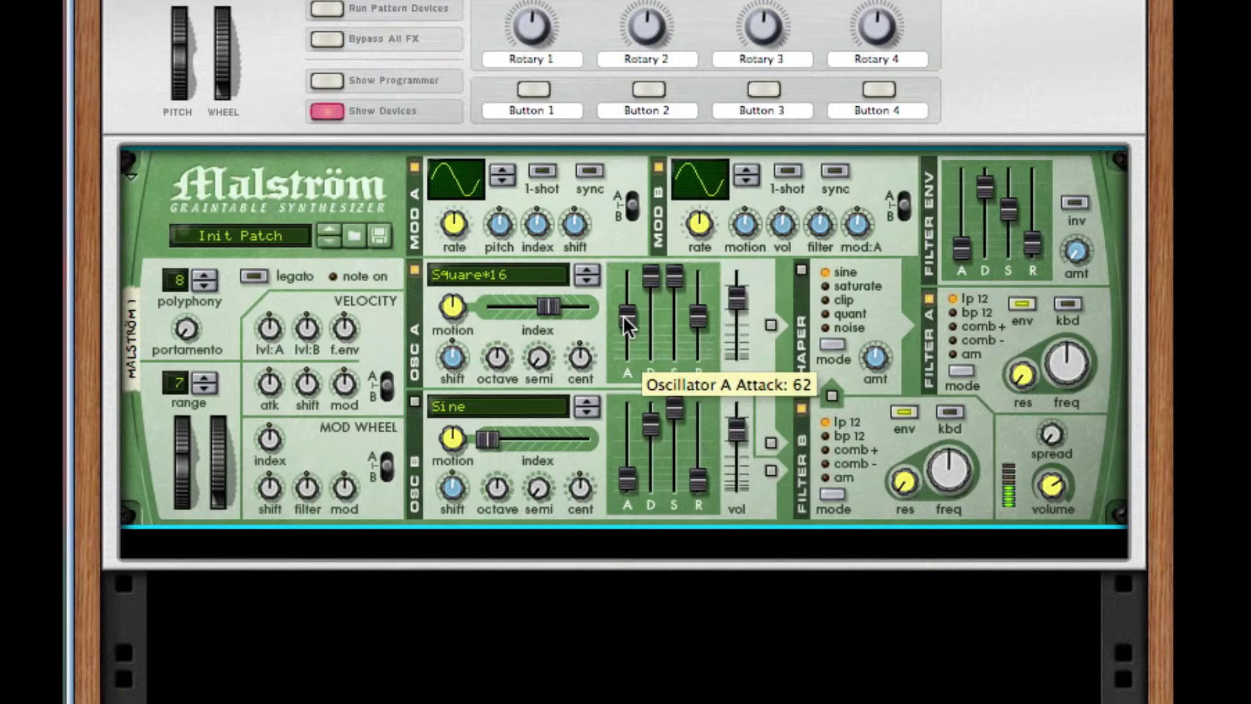
Change Oscillator A's waveform to Sawtooth*16 and lengthen its attack slightly
click(529, 268)
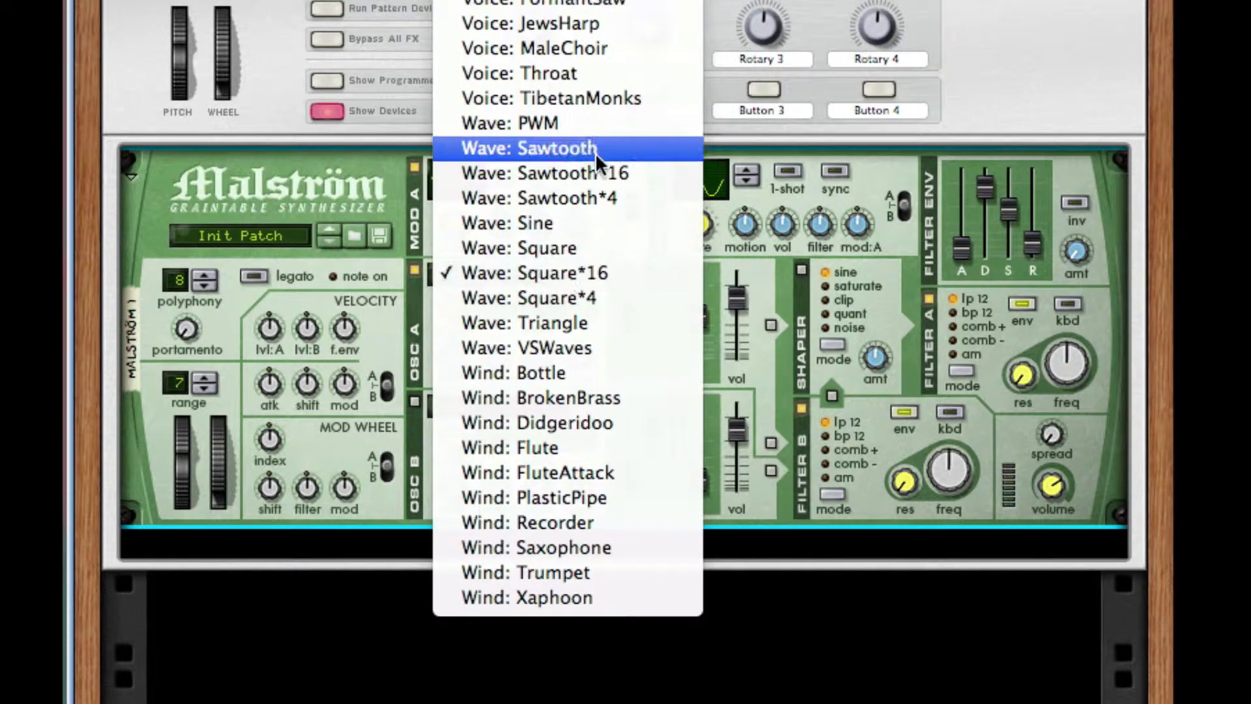
click(616, 174)
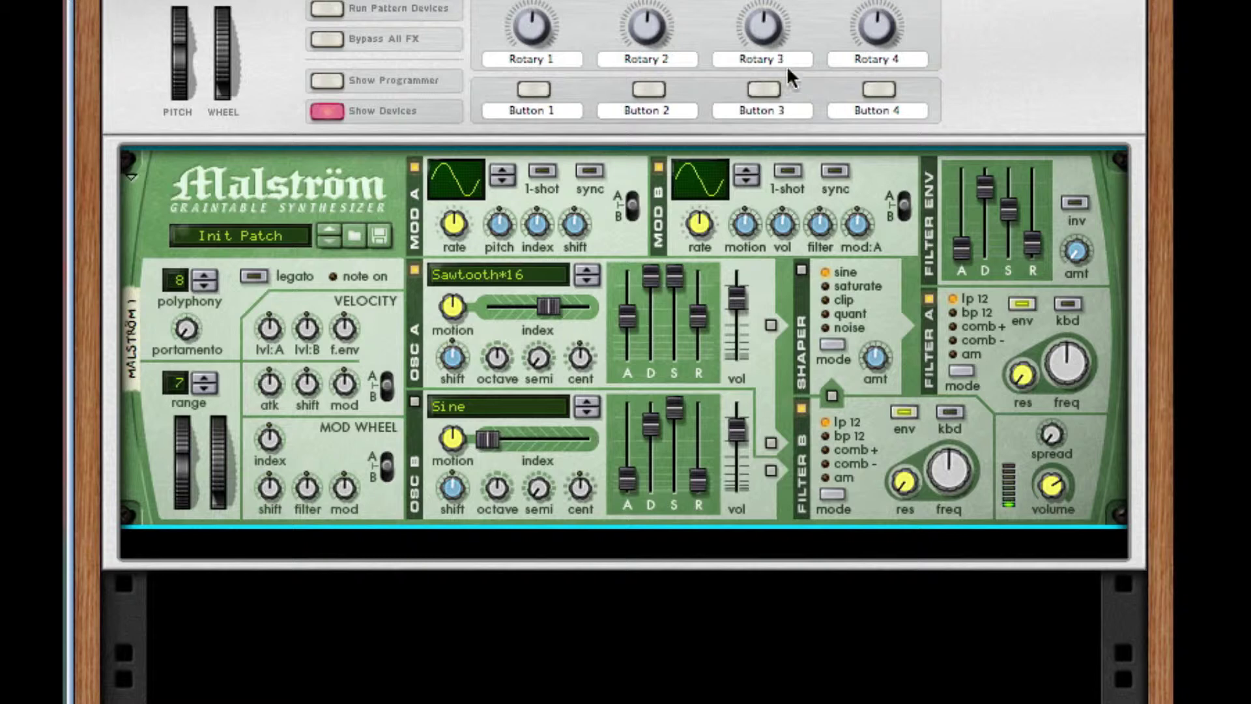
drag(624, 314, 624, 306)
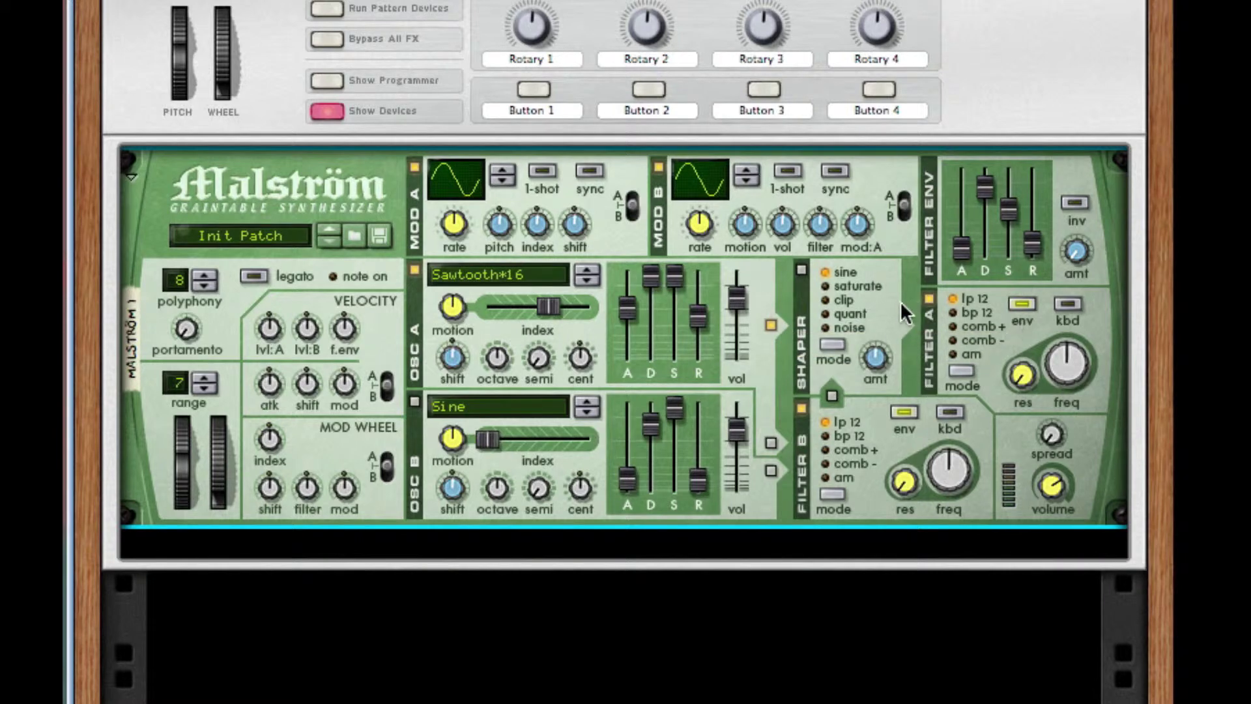
Switch off Filter A and Filter B, and route both Oscillator A and Oscillator B to Filter B
click(930, 300)
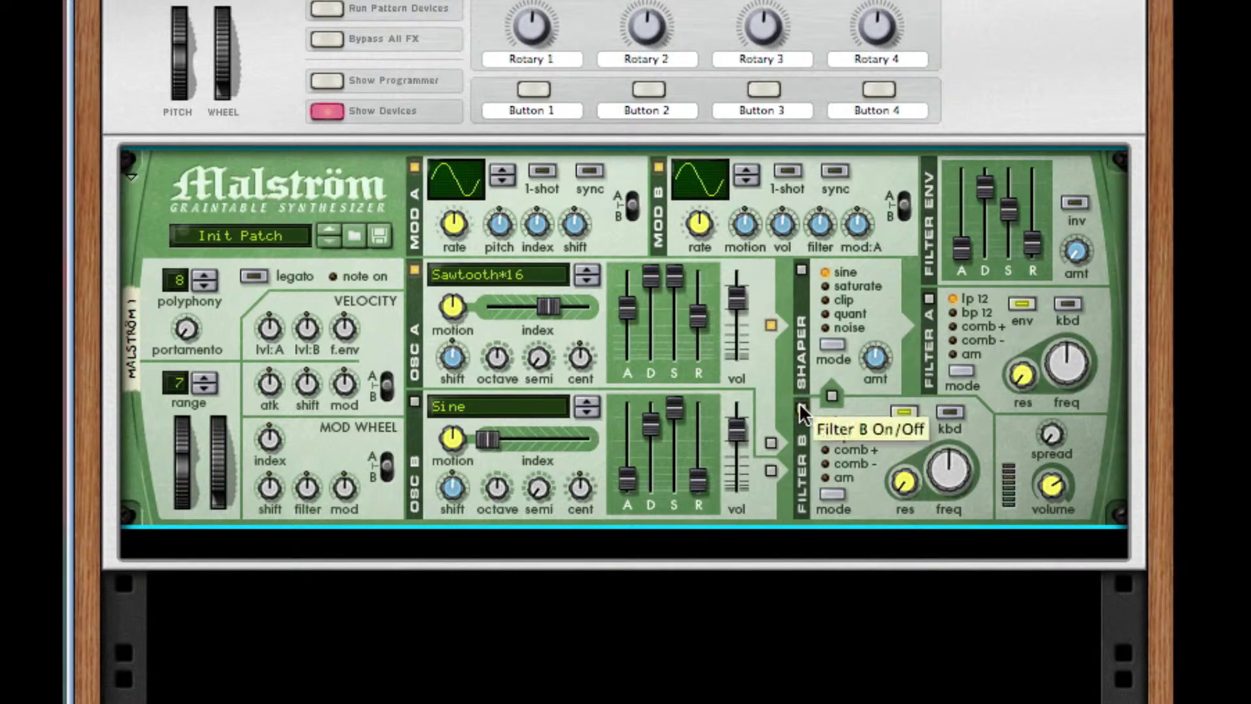
click(801, 407)
click(773, 444)
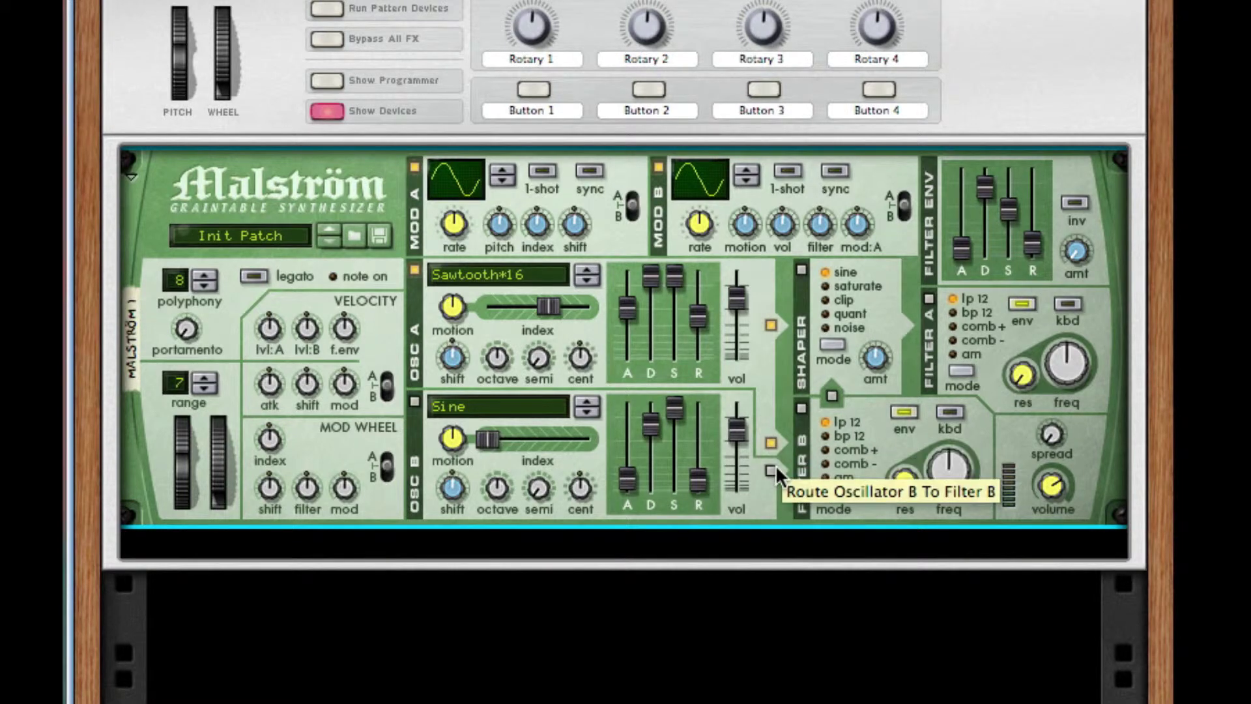
drag(737, 428, 749, 466)
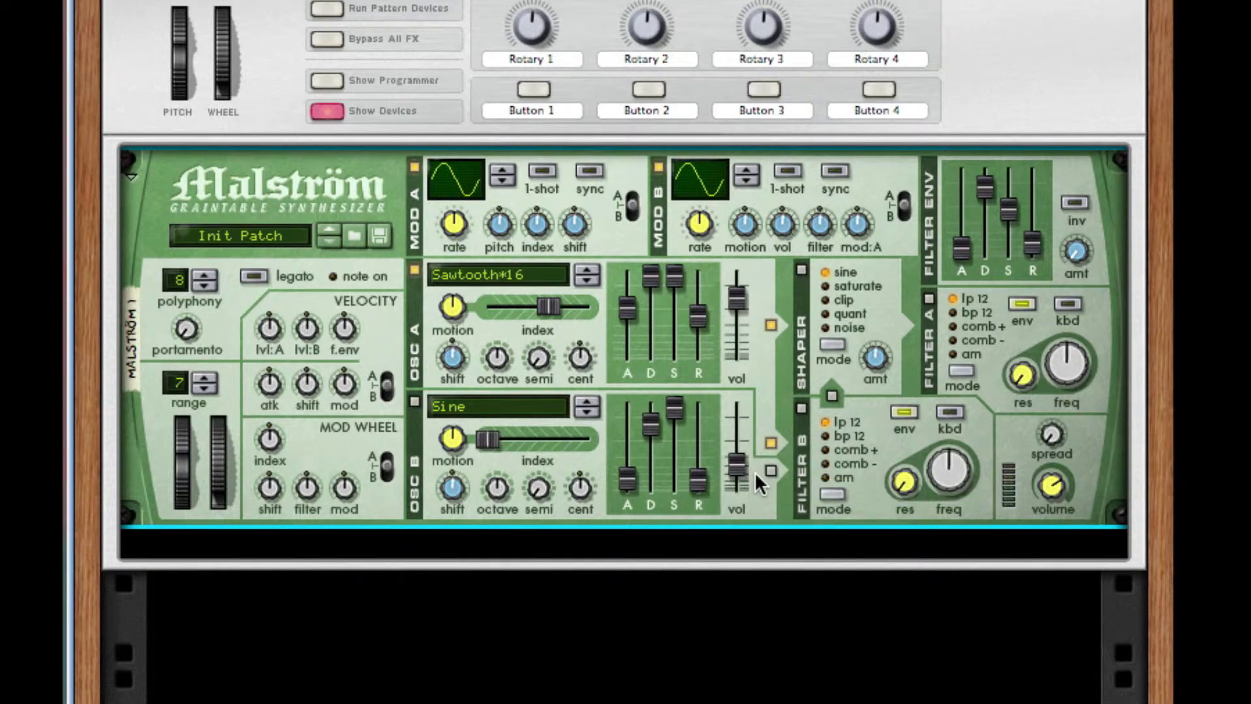
key(ctrl+z)
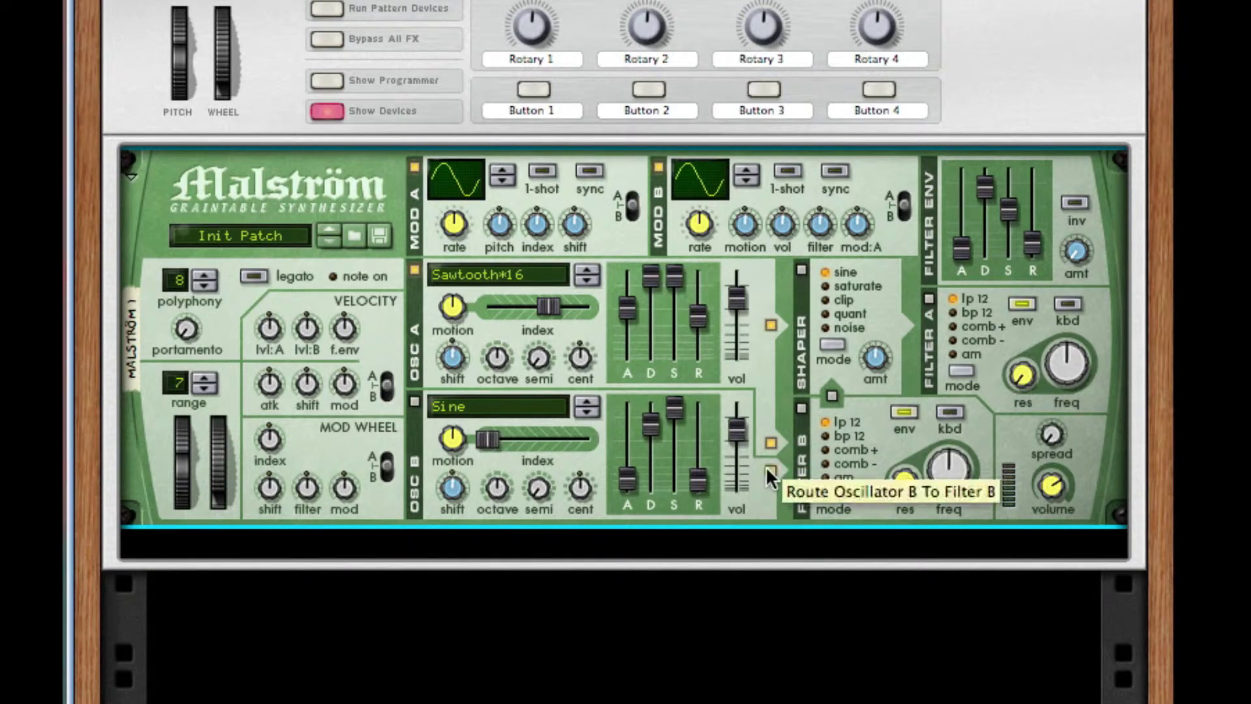
click(768, 471)
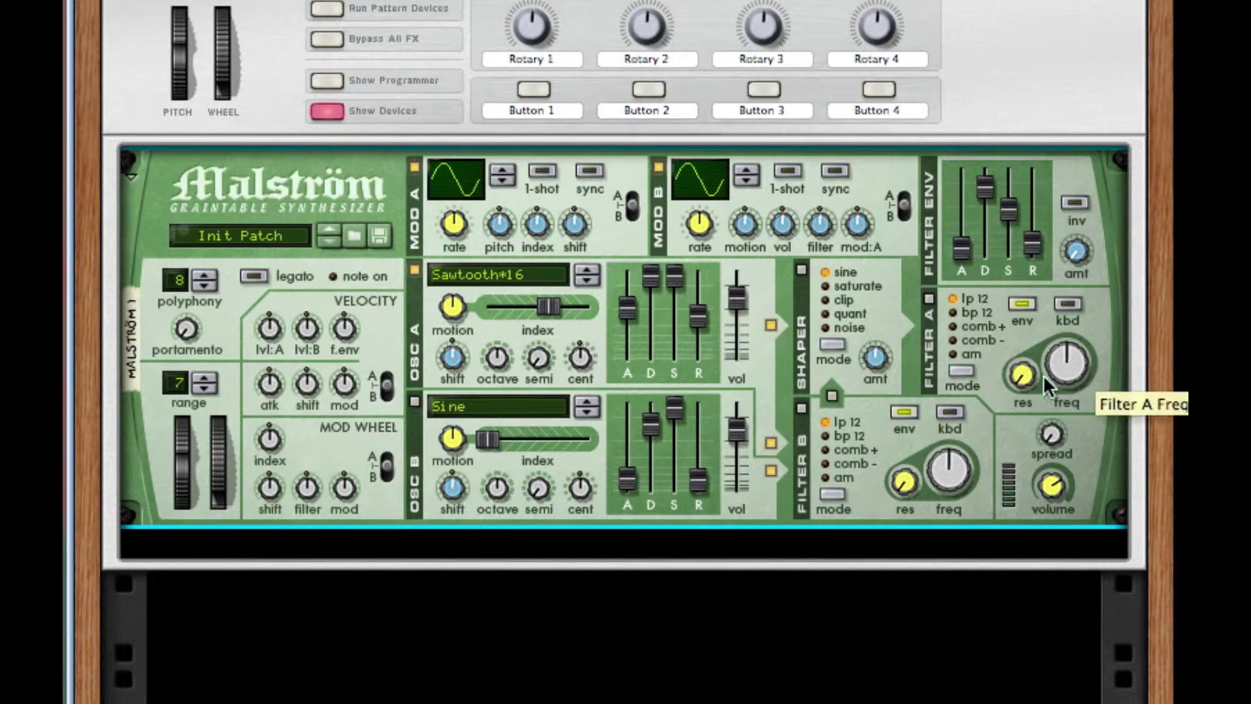
Enable Oscillator B and set its waveform to Sawtooth*16
click(414, 401)
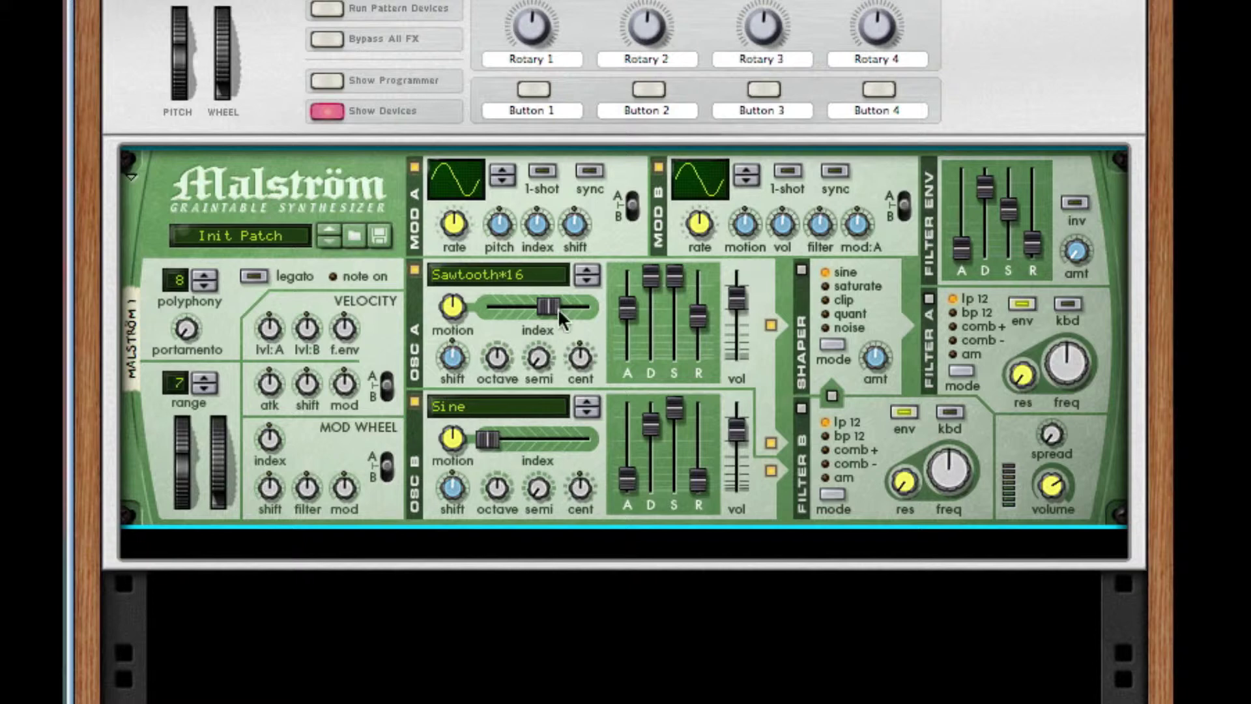
click(492, 410)
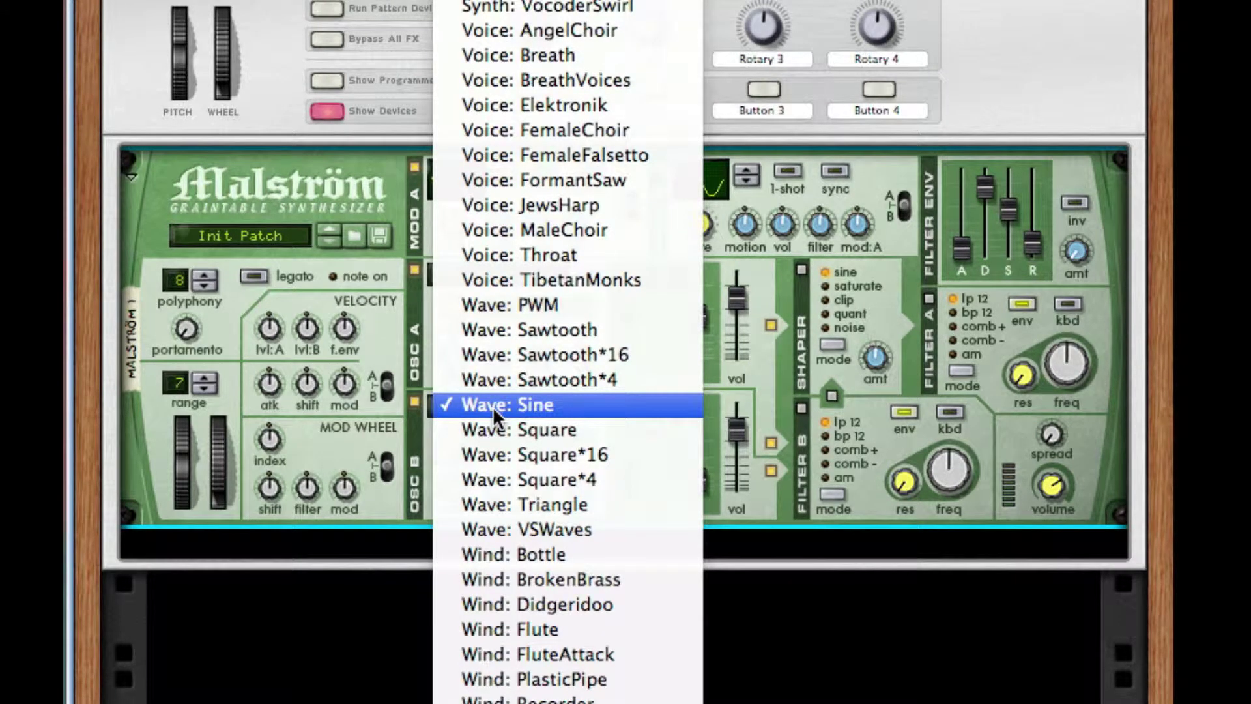
click(608, 355)
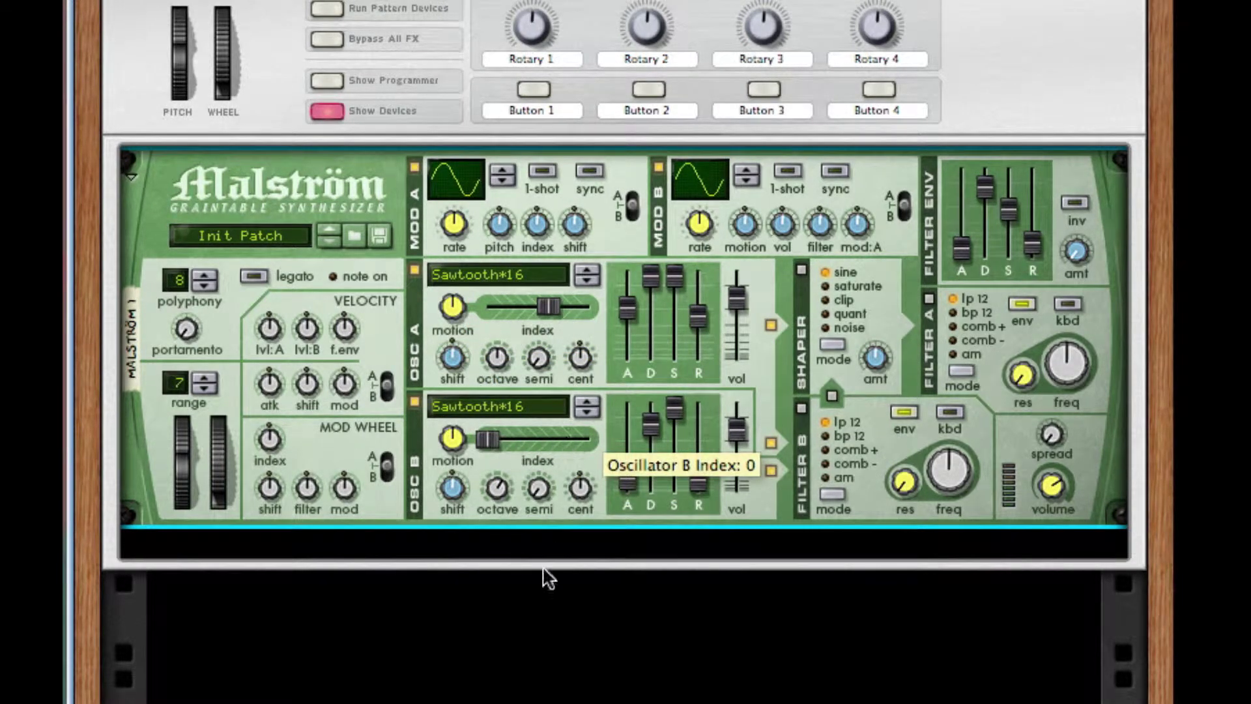
Shape Oscillator B's envelope with maximum decay, a mid-range attack and a longer release
drag(649, 421, 630, 369)
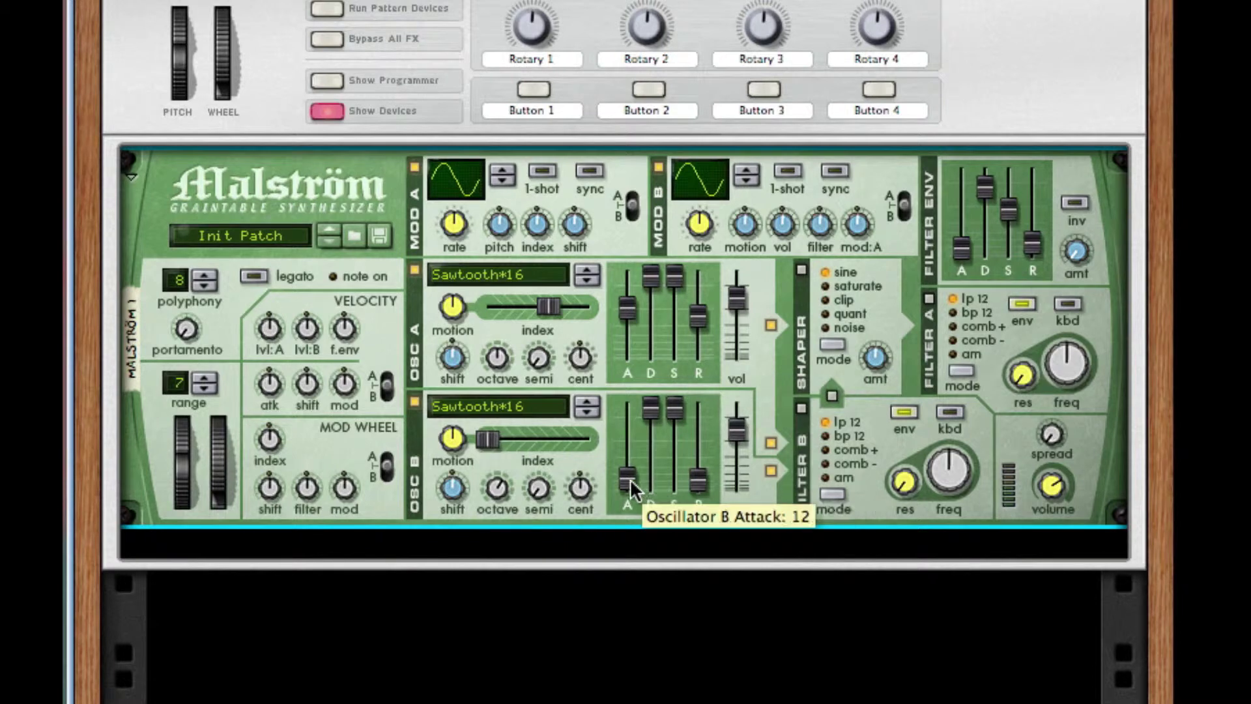
drag(631, 478, 638, 443)
drag(713, 483, 694, 461)
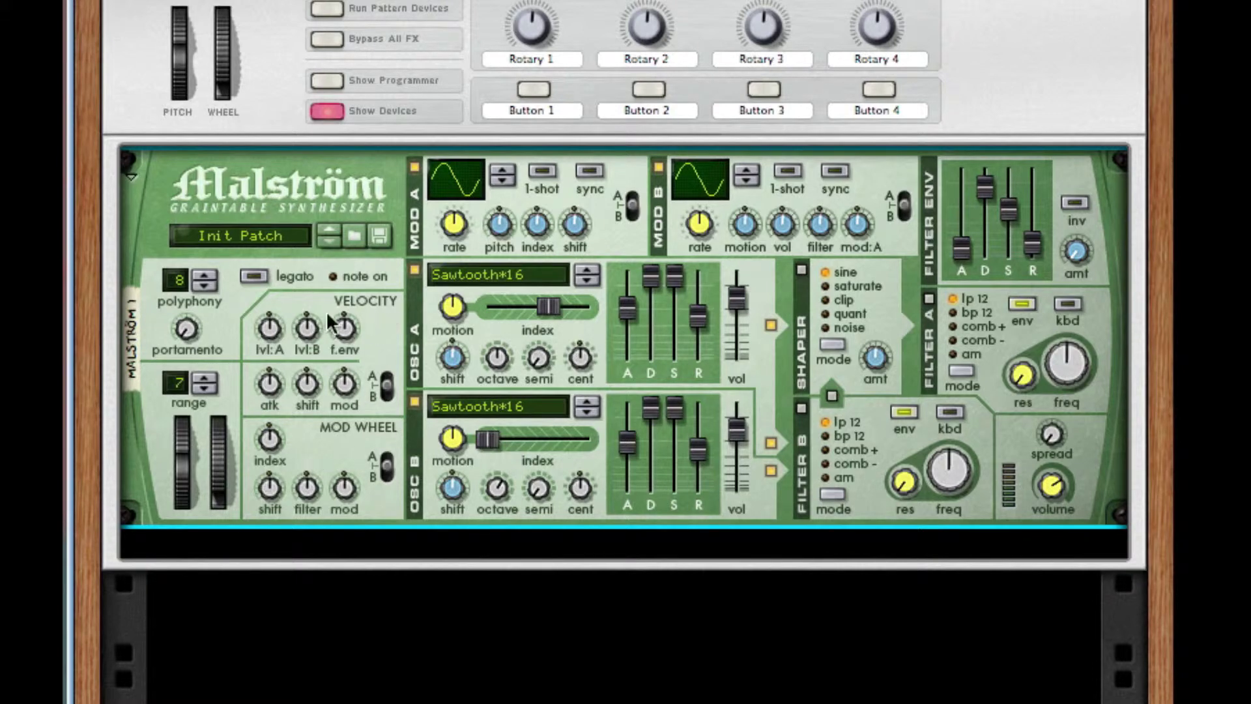
Set Velocity To Level A to -6, slightly adjust velocity to Level B and filter envelope, and adjust the mod wheel amounts
drag(269, 326, 268, 342)
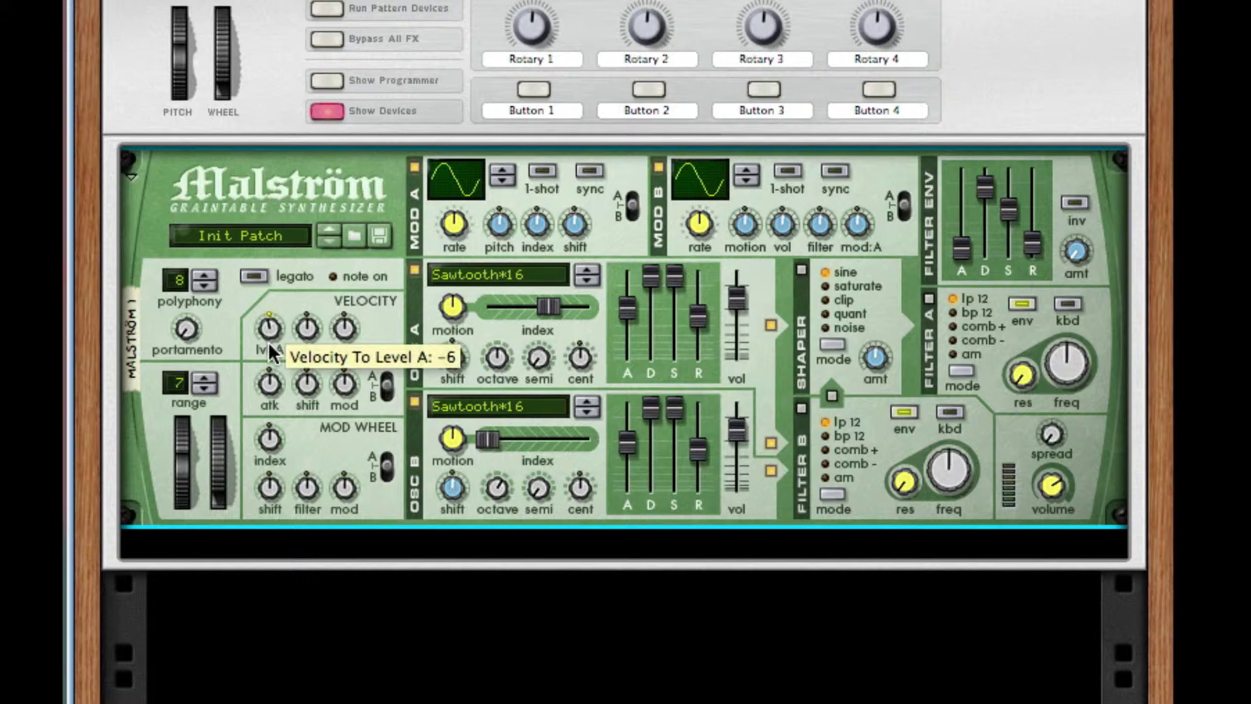
drag(298, 322, 297, 312)
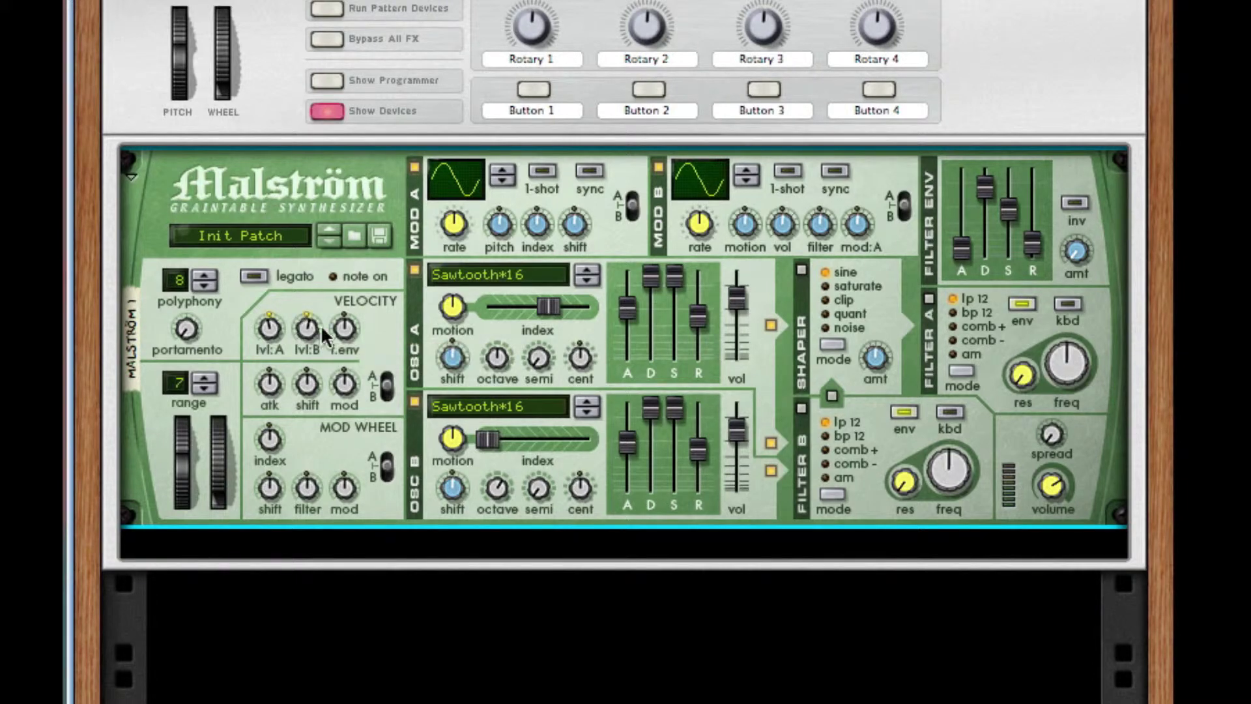
drag(345, 325, 346, 314)
drag(272, 492, 272, 453)
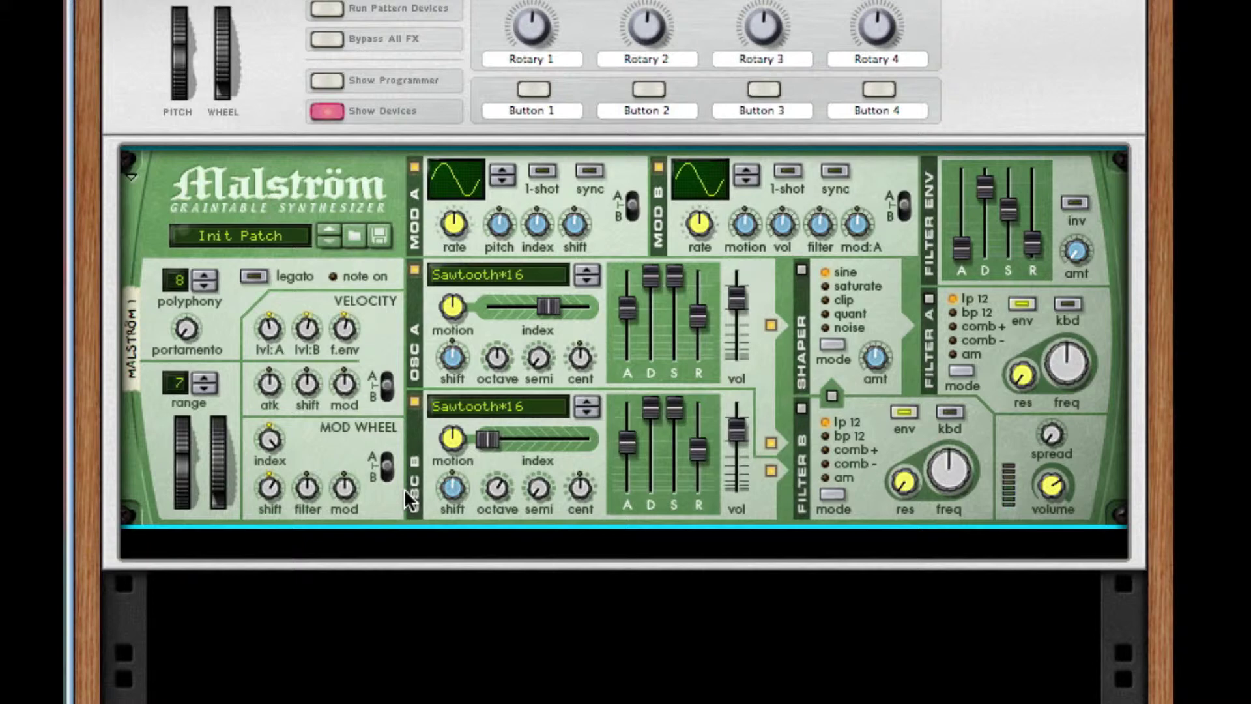
Add an MClass Compressor after the Malström inside the Combinator
right_click(320, 453)
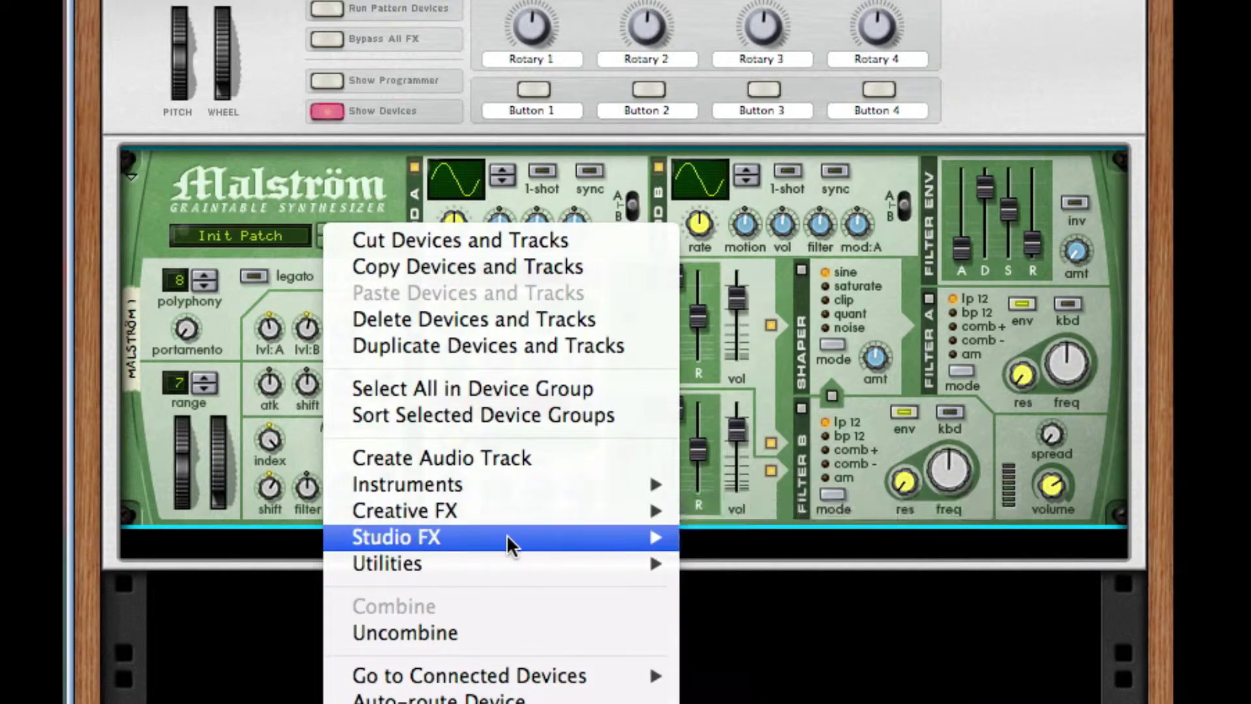
mouse_move(502, 533)
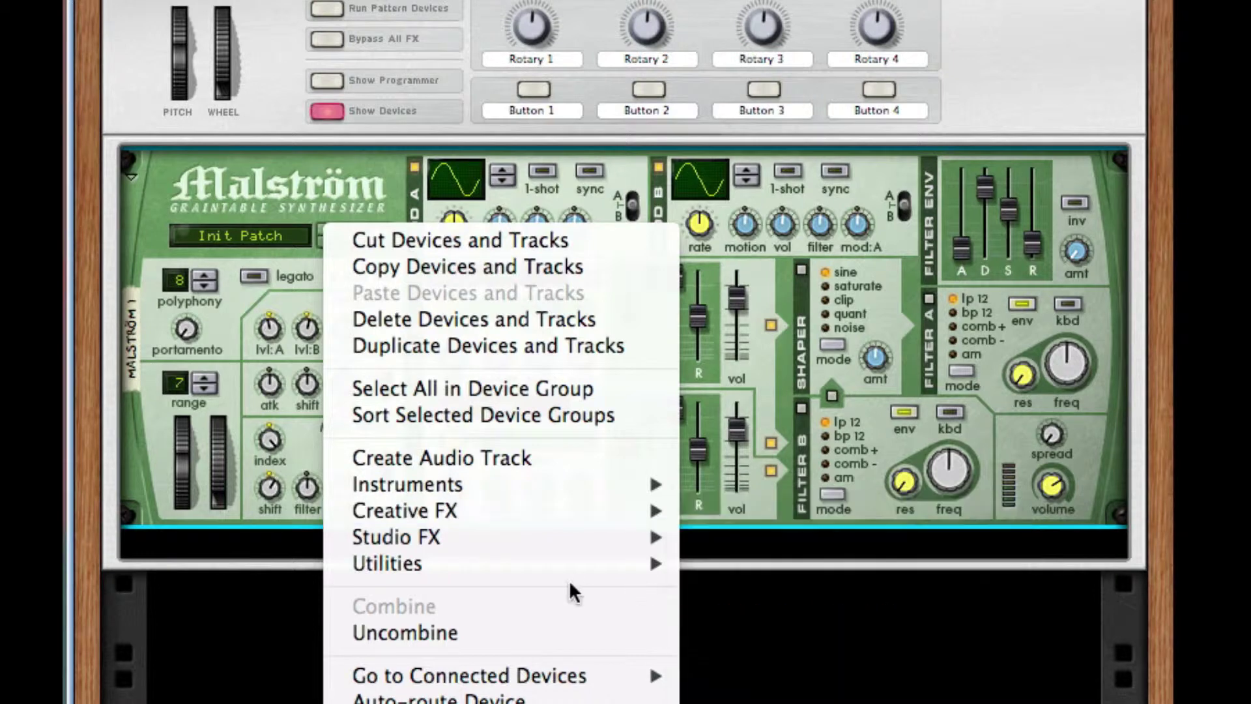
mouse_move(558, 536)
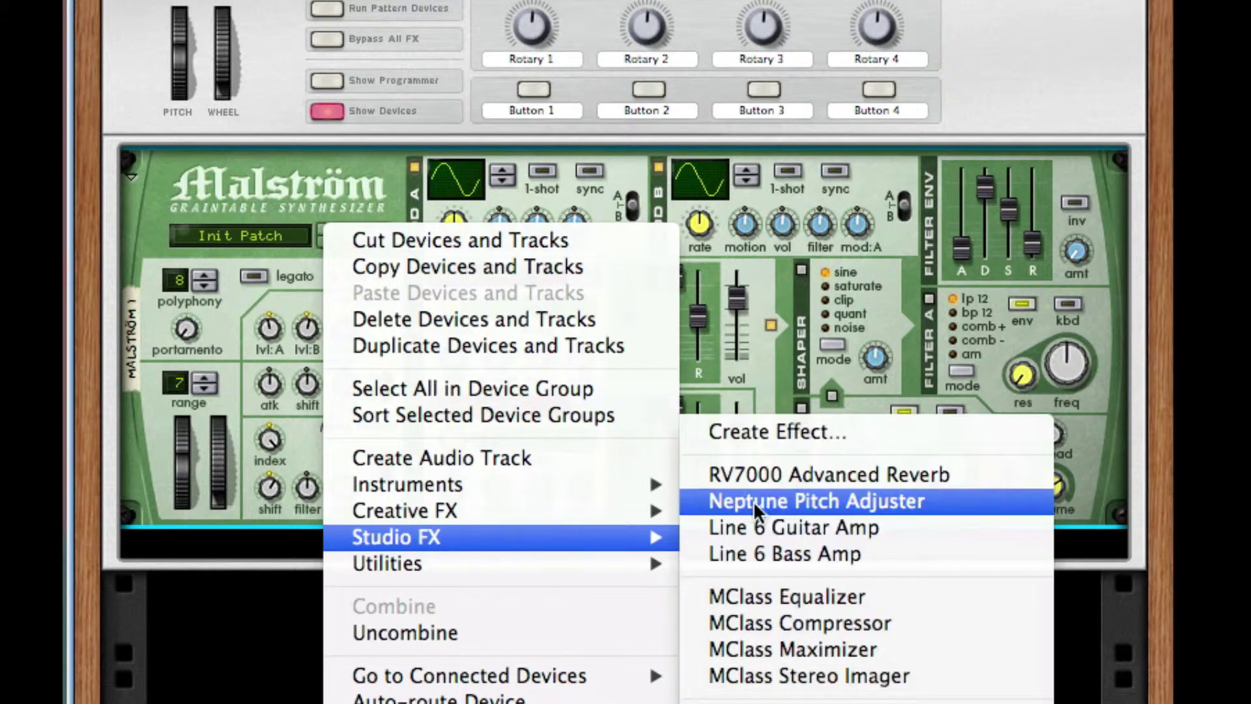
click(873, 623)
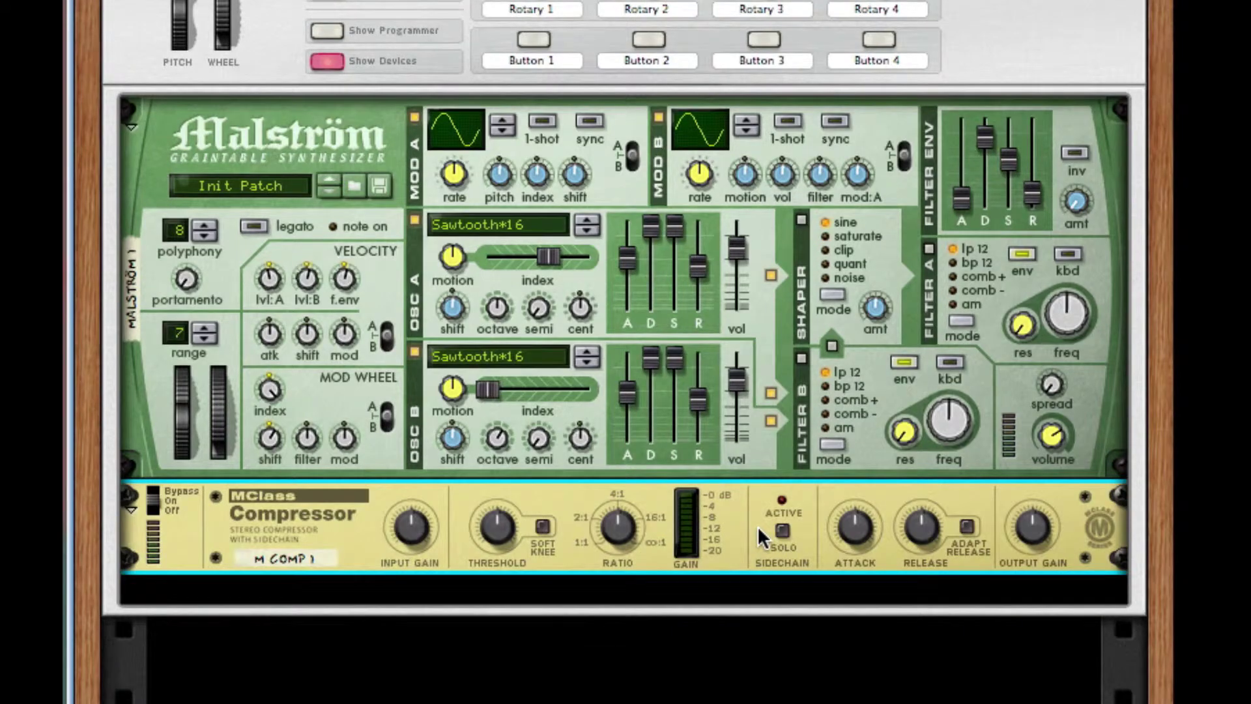
Add a Redrum drum machine below the MClass Compressor inside the Combinator
right_click(758, 529)
mouse_move(946, 578)
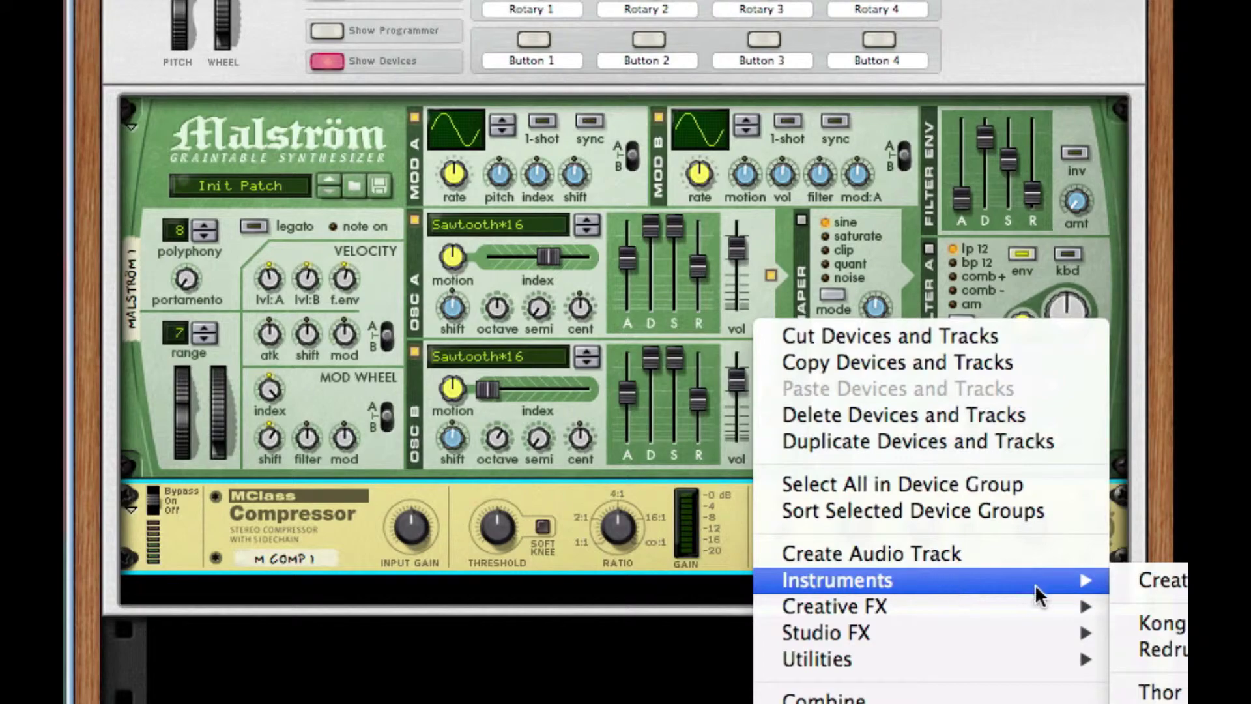
click(1150, 649)
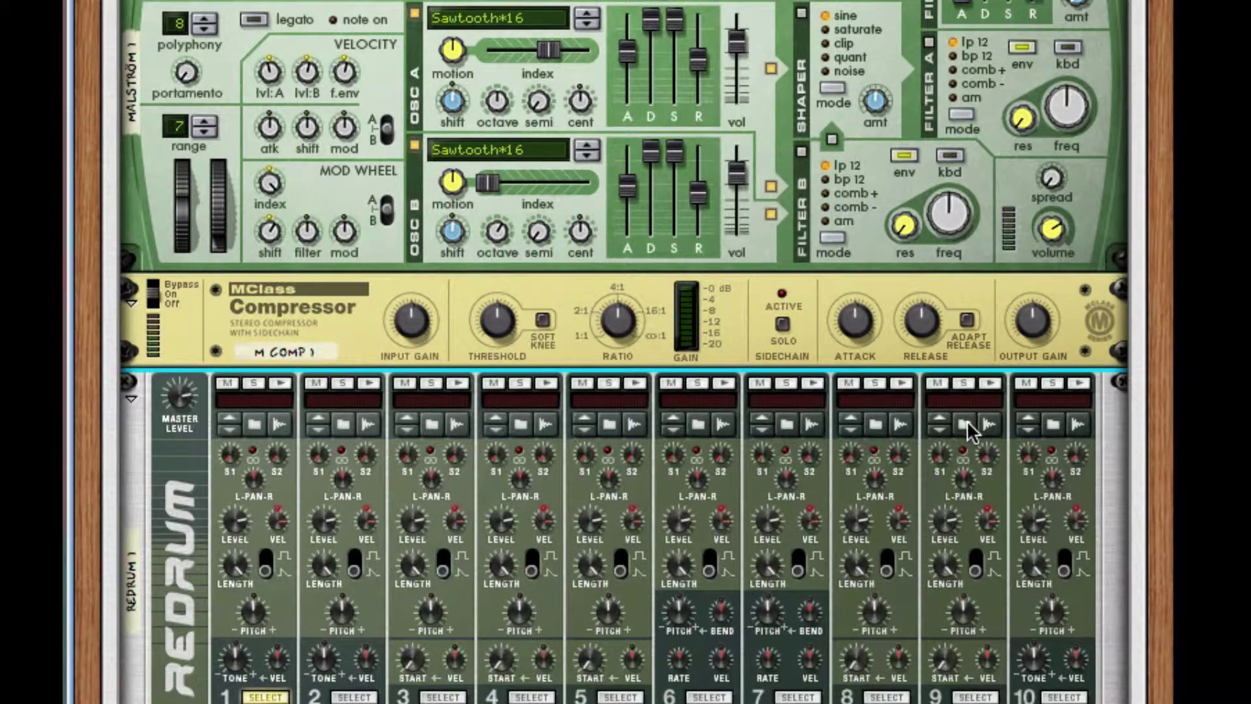
Cable Redrum channel 9's left audio output to the MClass Compressor's left sidechain input on the back of the rack
key(Tab)
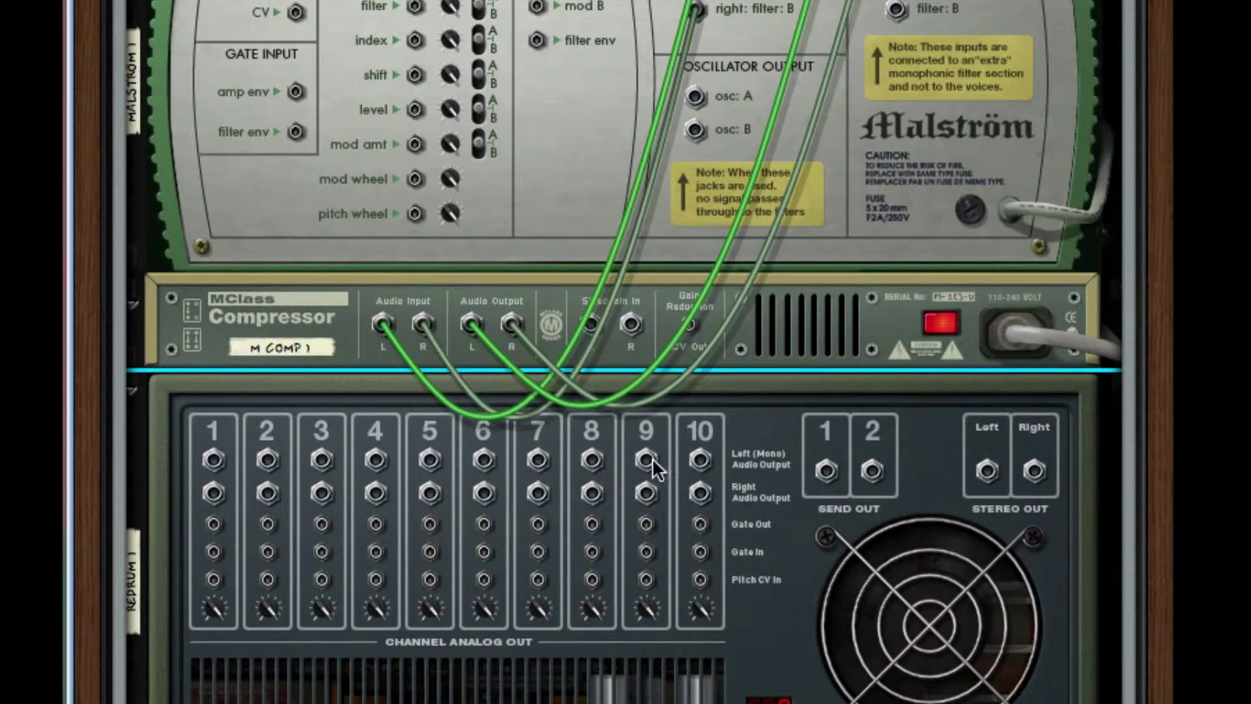
drag(652, 459, 591, 324)
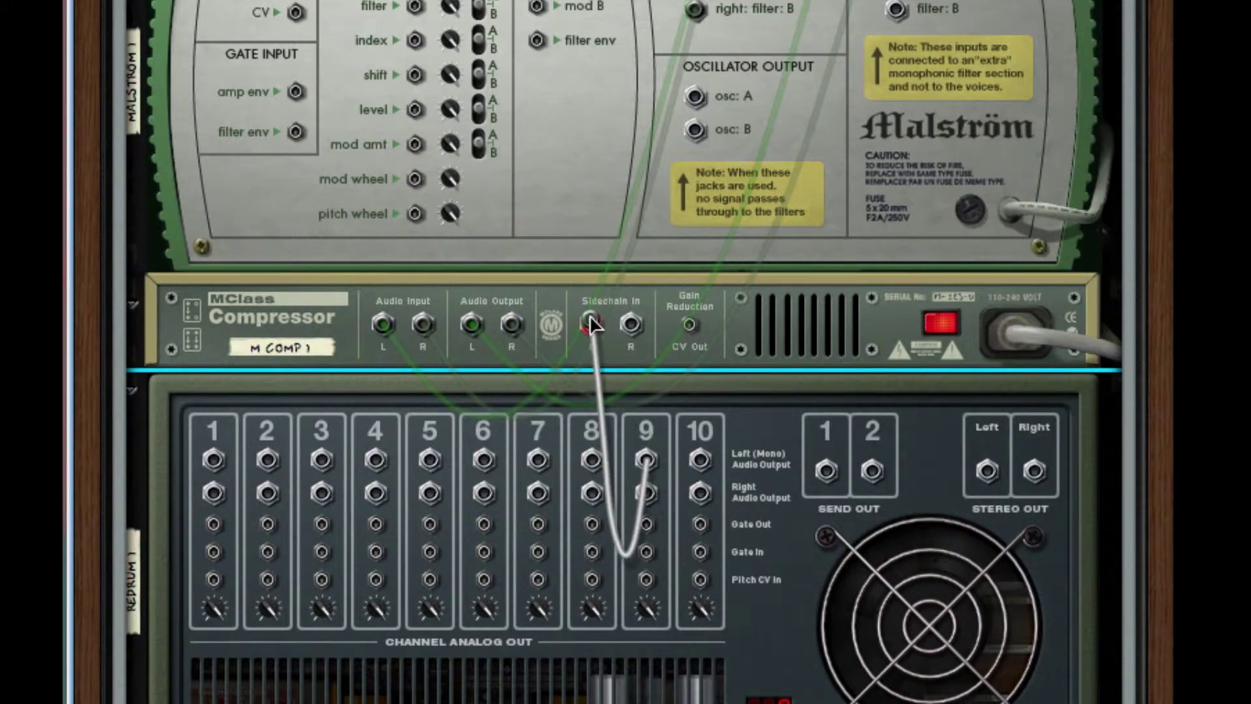
key(Tab)
scroll(663, 456, down, 5)
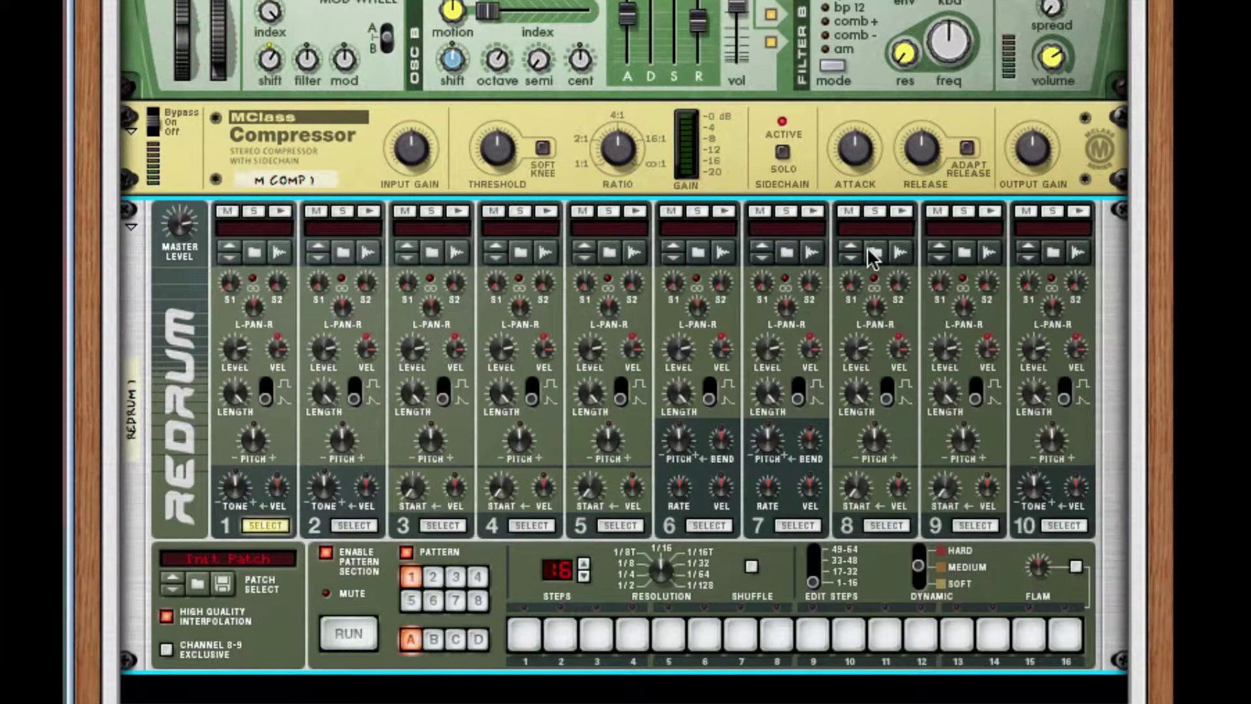
Audition kick samples in the Kong bass drums folder and load Bd_404Tight_BL.wav into Redrum channel 9
click(965, 252)
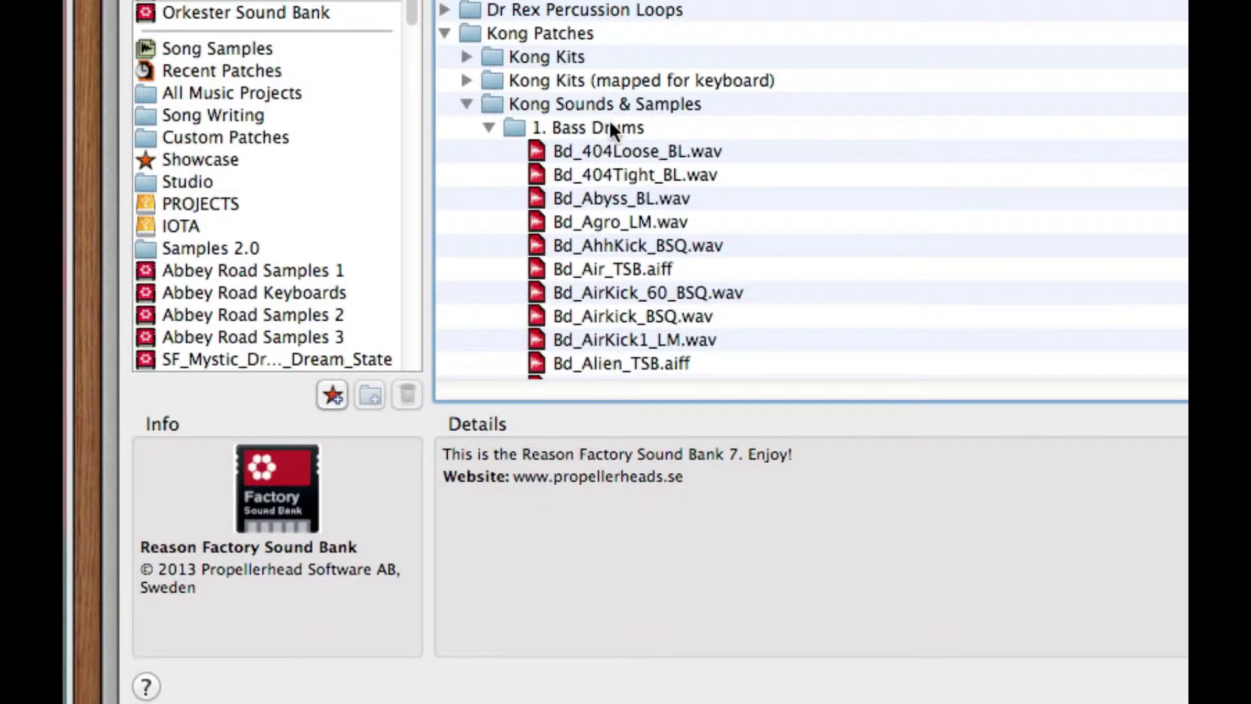
click(612, 225)
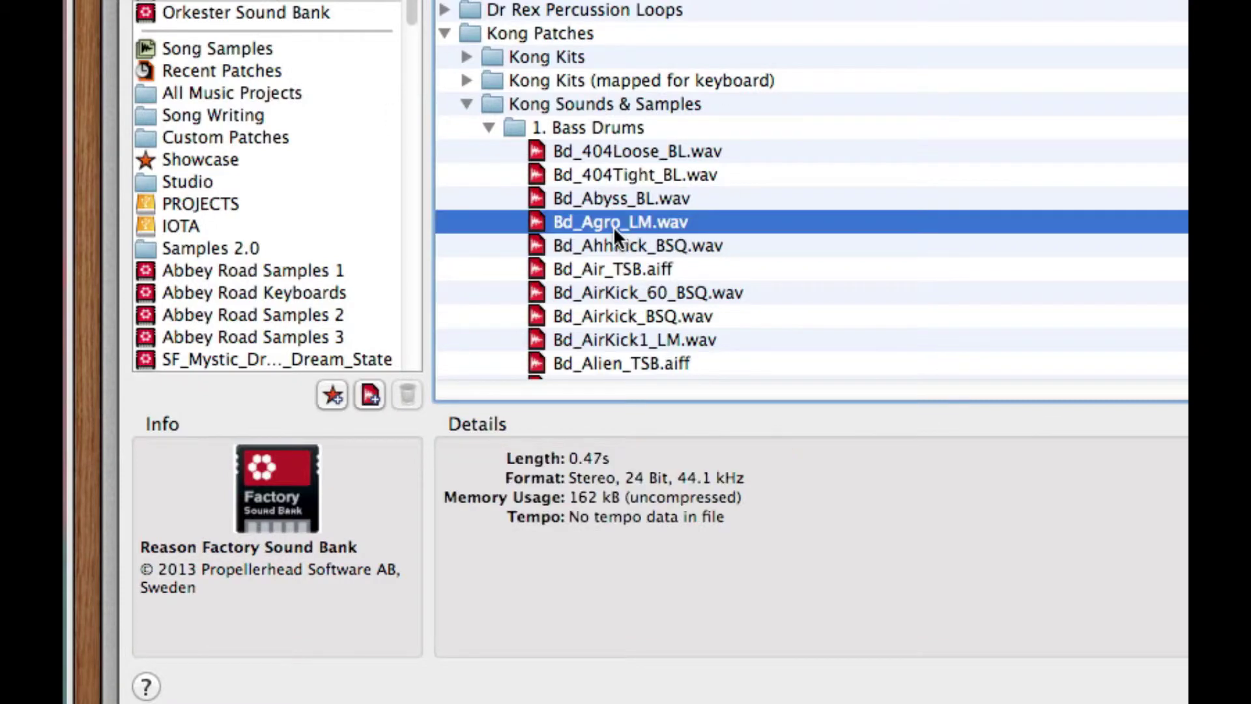
click(614, 268)
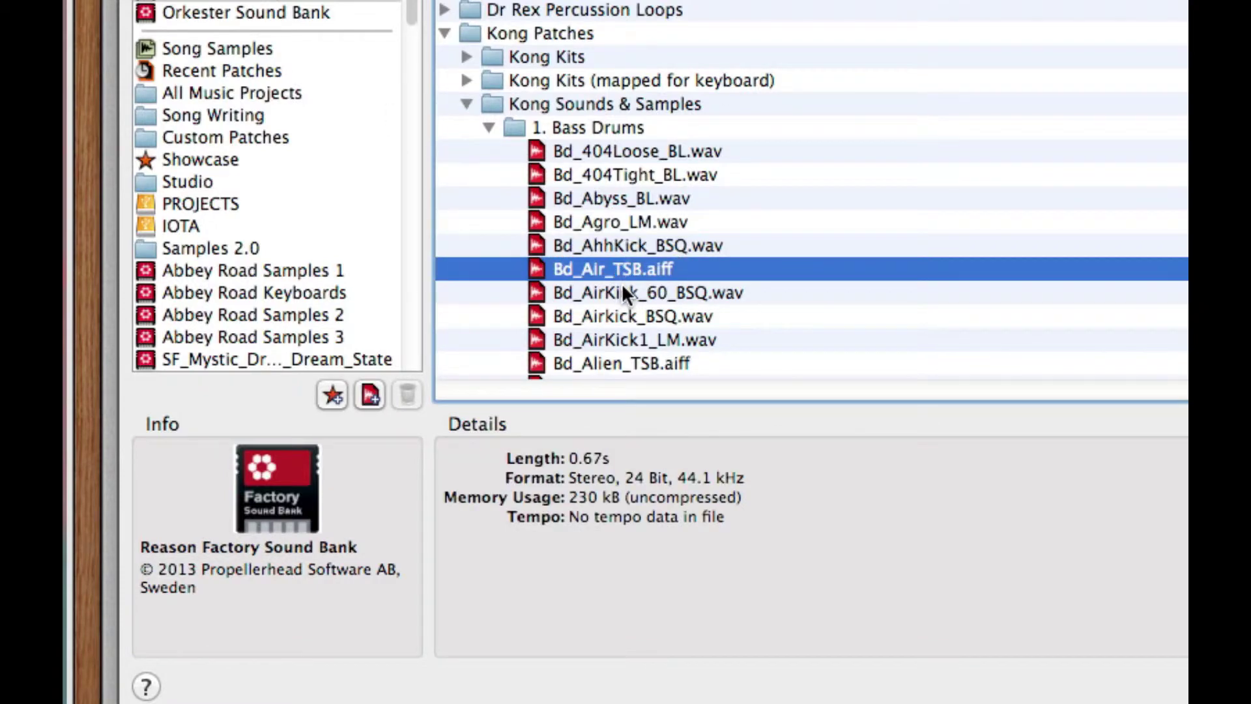
click(615, 340)
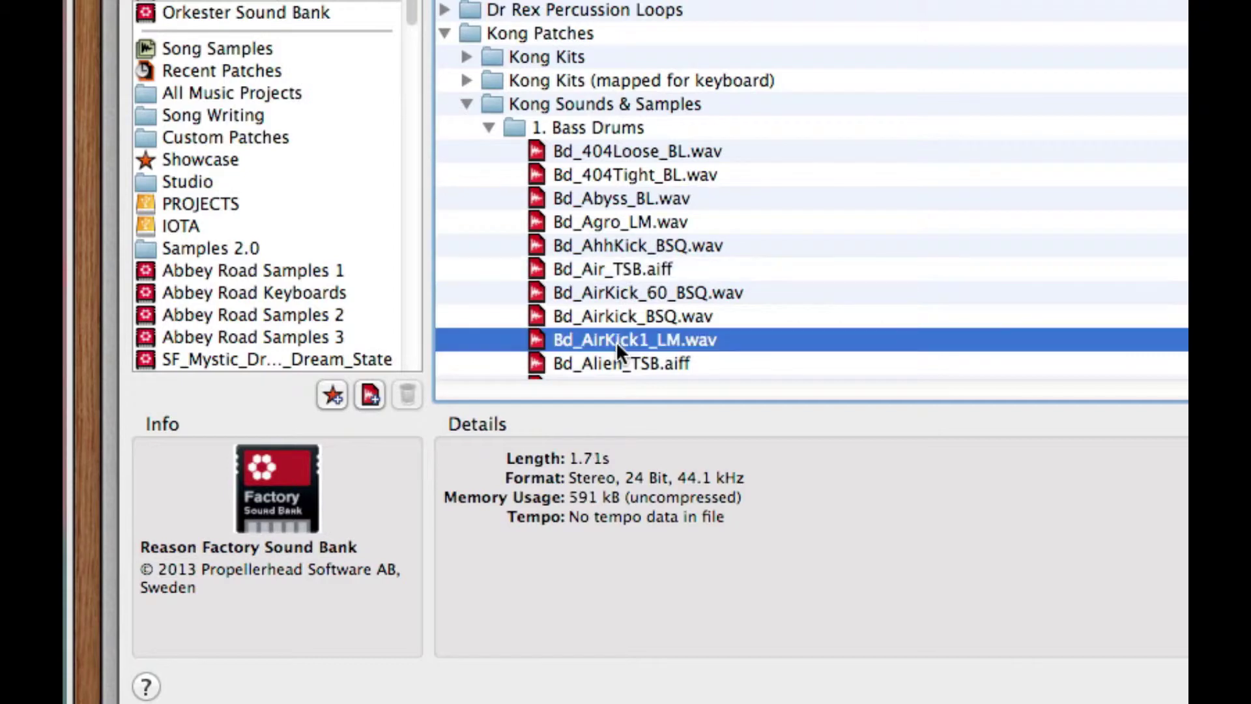
click(619, 316)
click(624, 292)
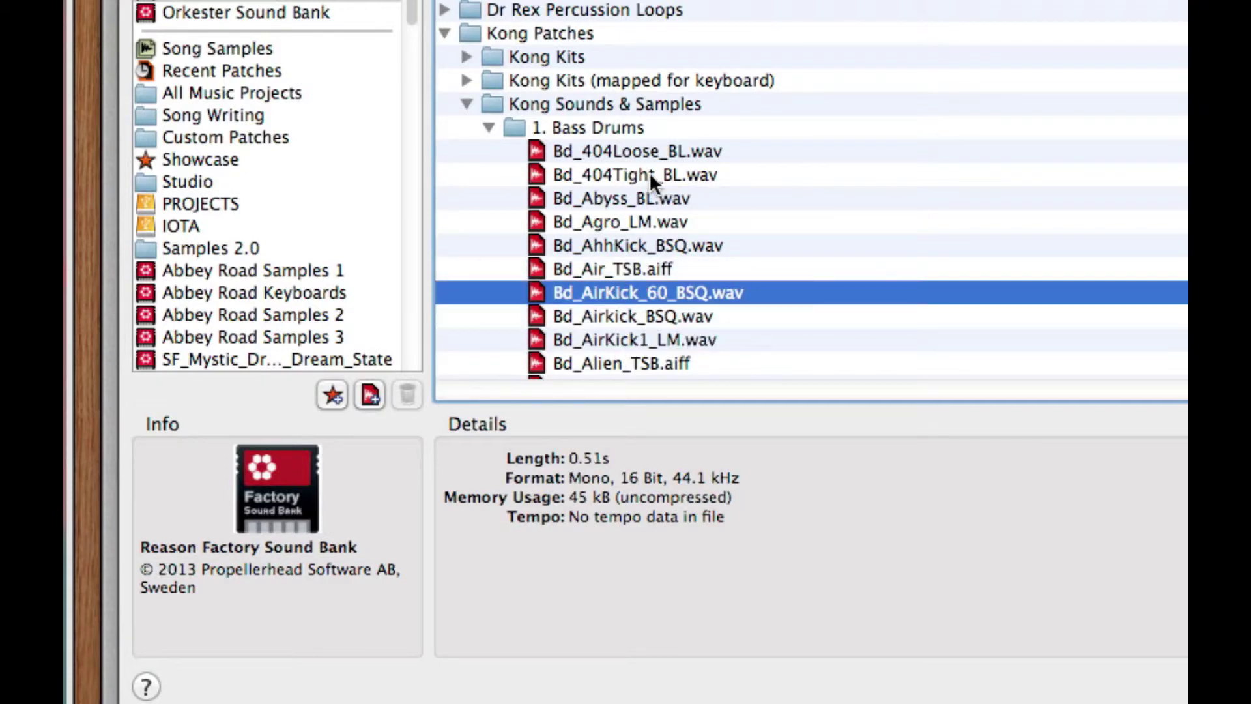
click(649, 198)
click(660, 174)
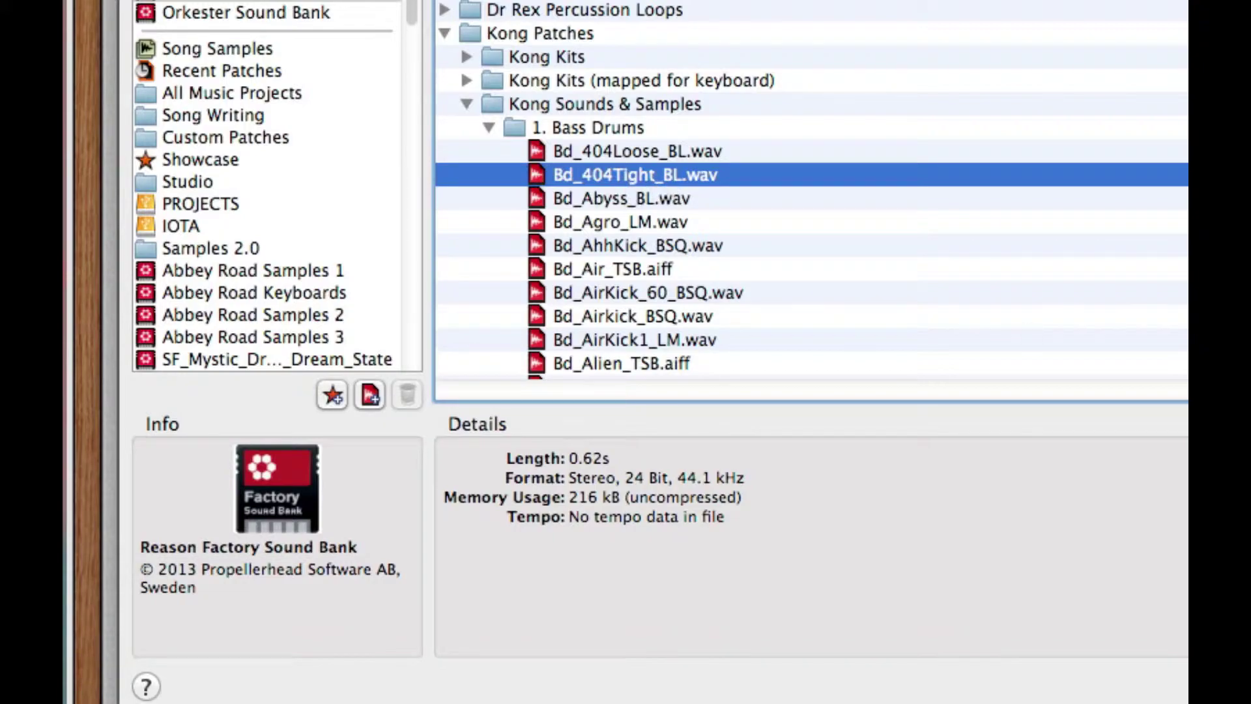
key(Return)
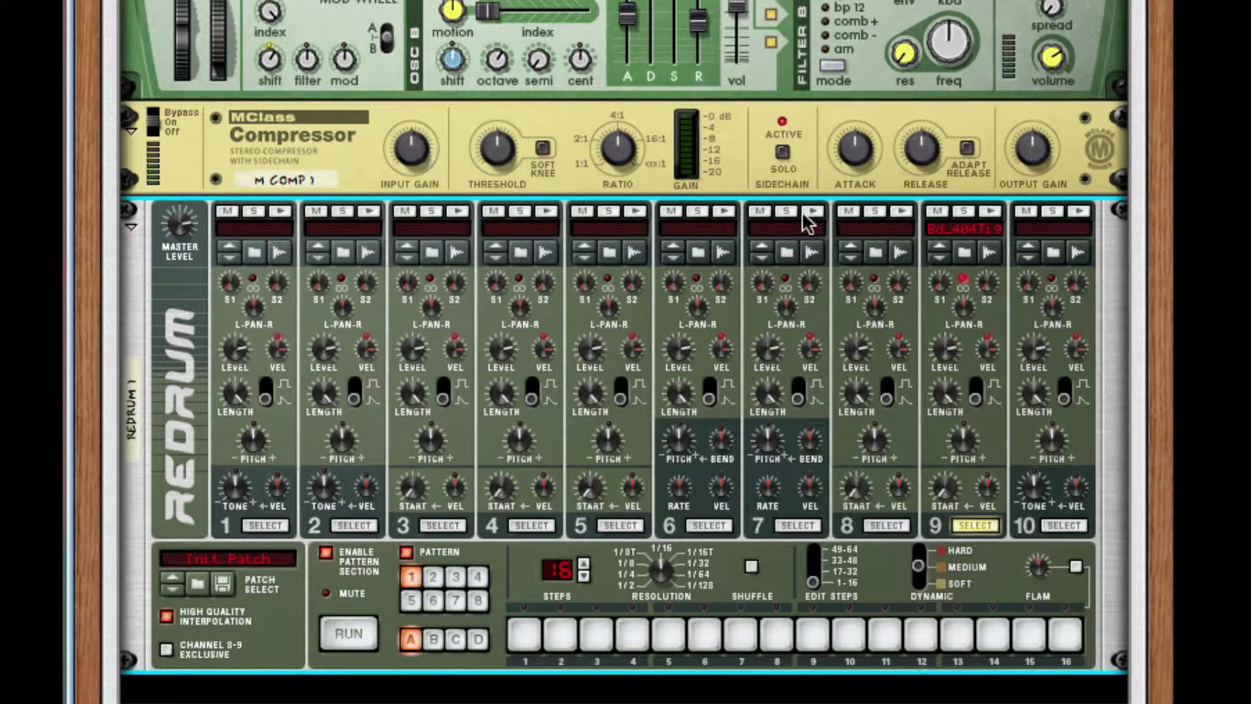
Program Redrum channel 9 to trigger on steps 1, 5, 9 and 13 of pattern A1
click(521, 638)
click(668, 633)
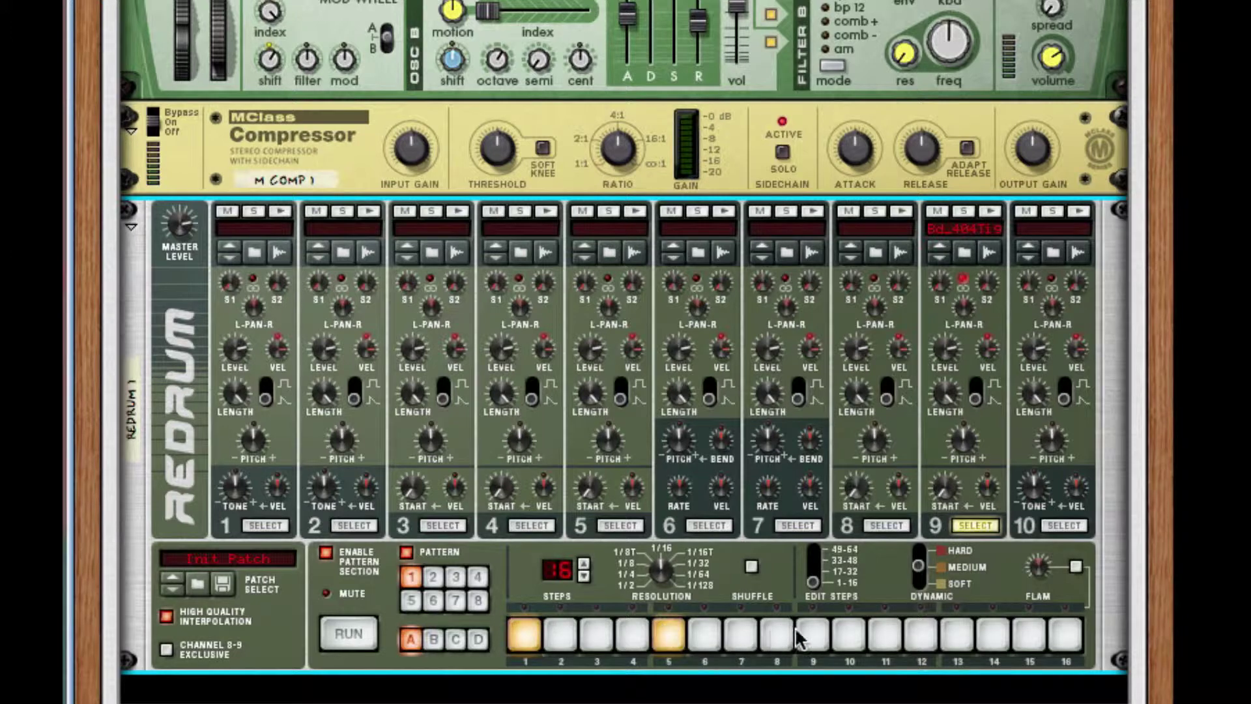
click(808, 636)
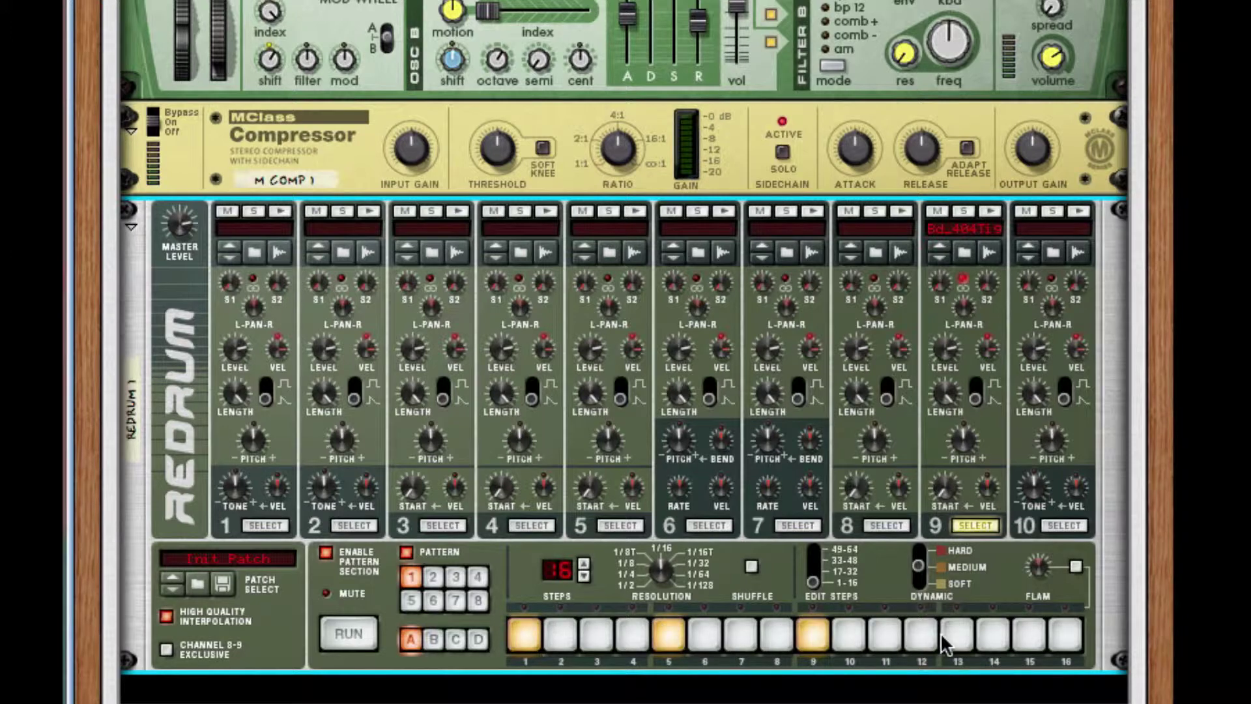
Copy the Redrum pattern to the track, and clear the active steps from the step sequencer
right_click(490, 596)
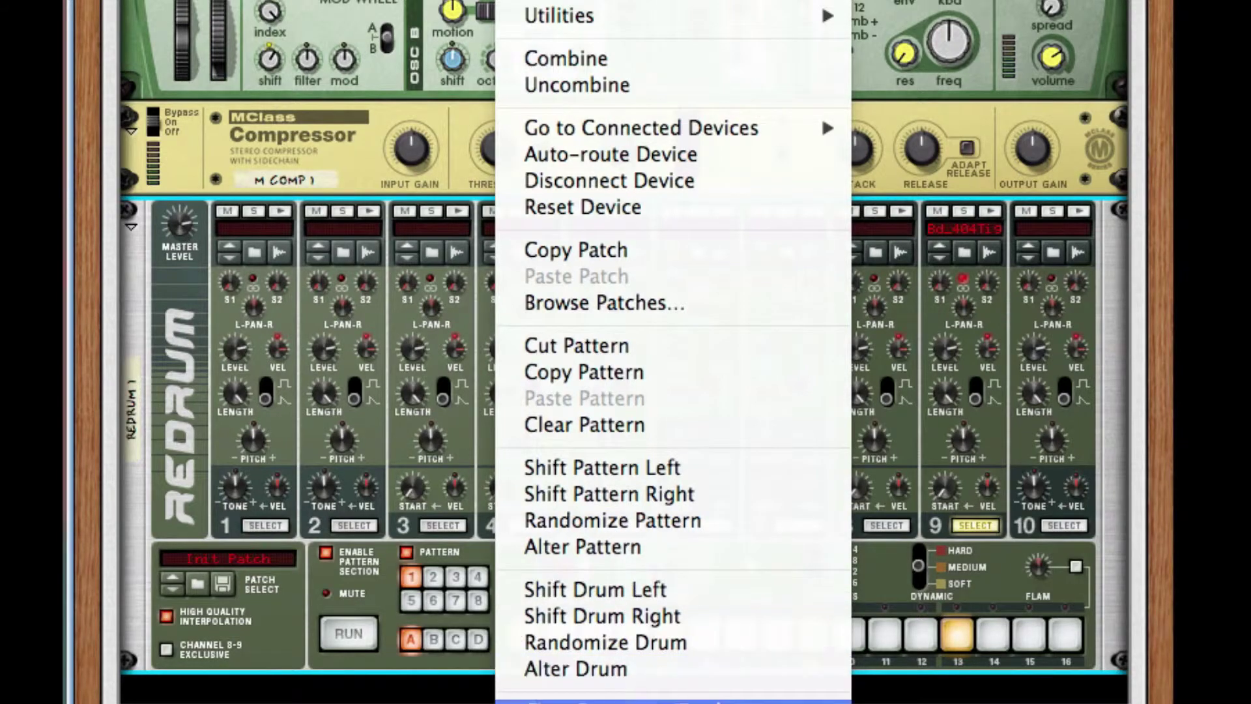
click(652, 702)
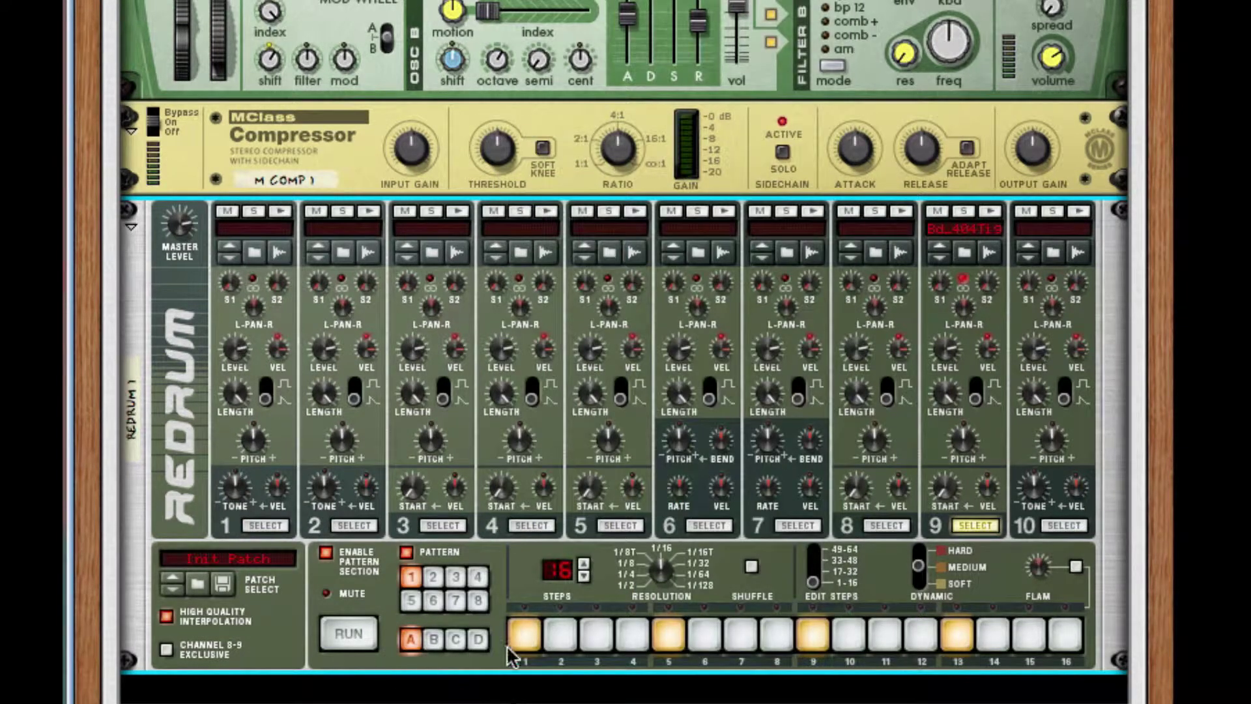
drag(525, 636, 1081, 639)
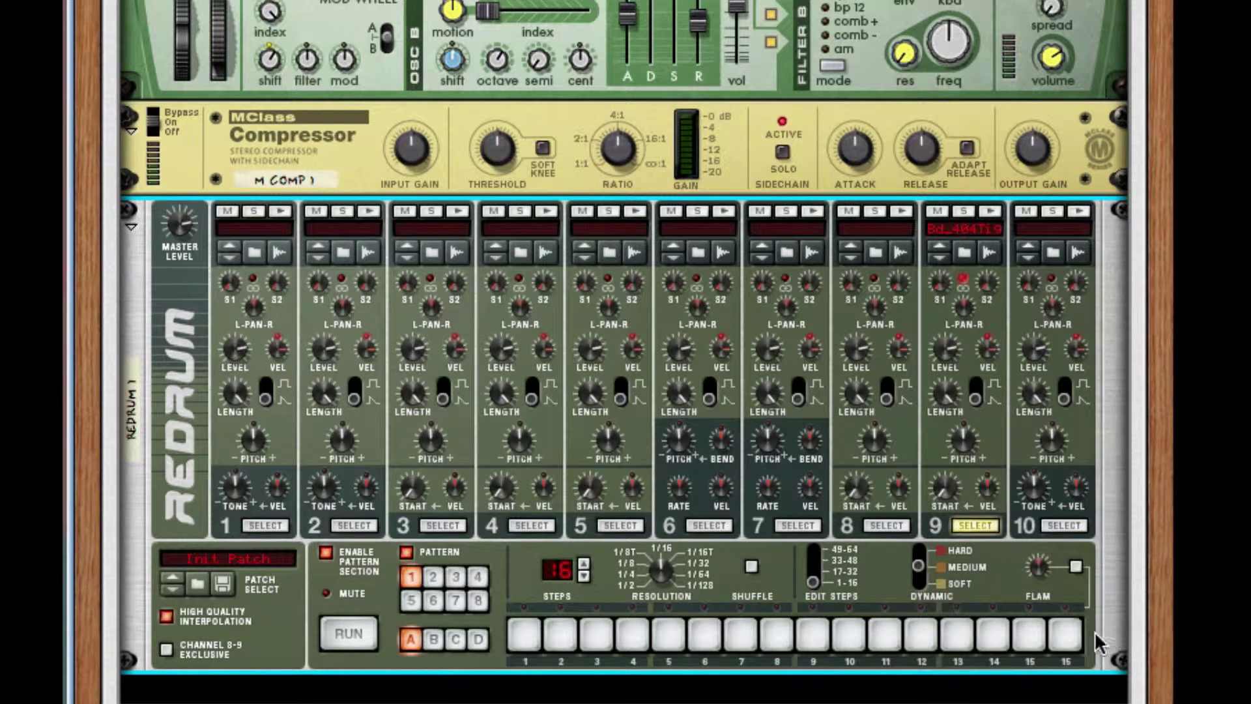
Collapse the Redrum and add a BV512 Vocoder after the MClass Compressor
click(131, 227)
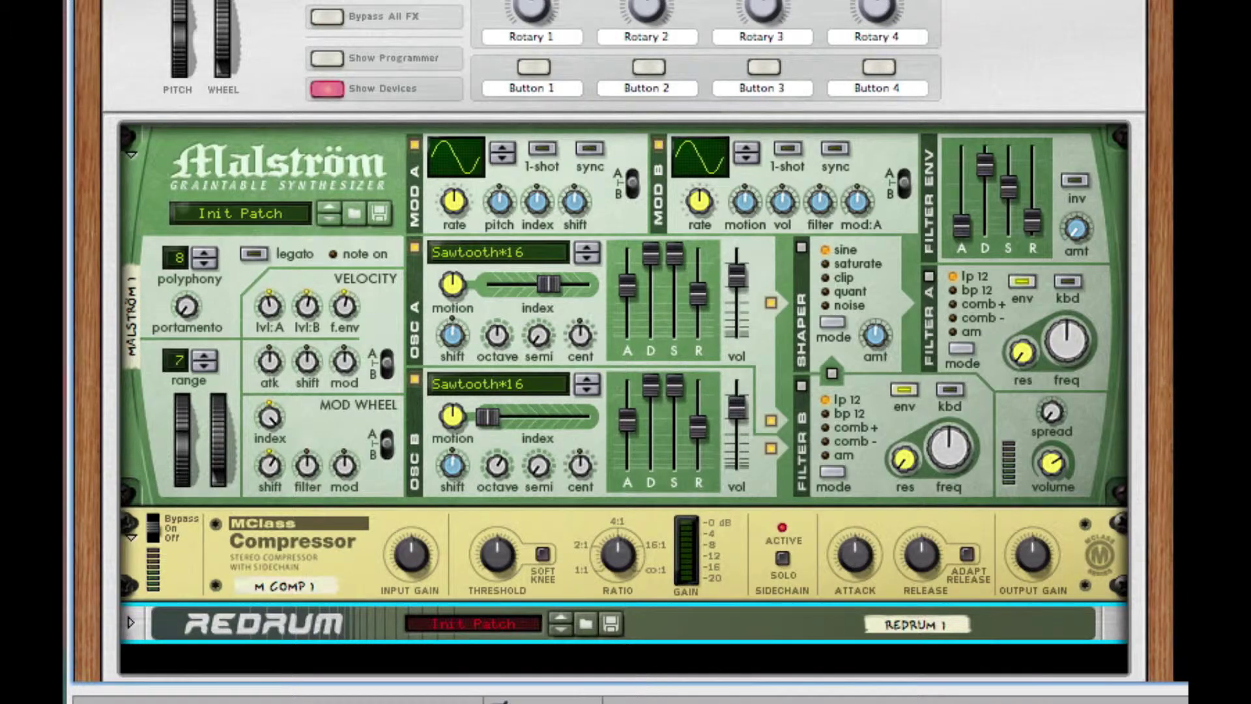
right_click(572, 577)
click(539, 583)
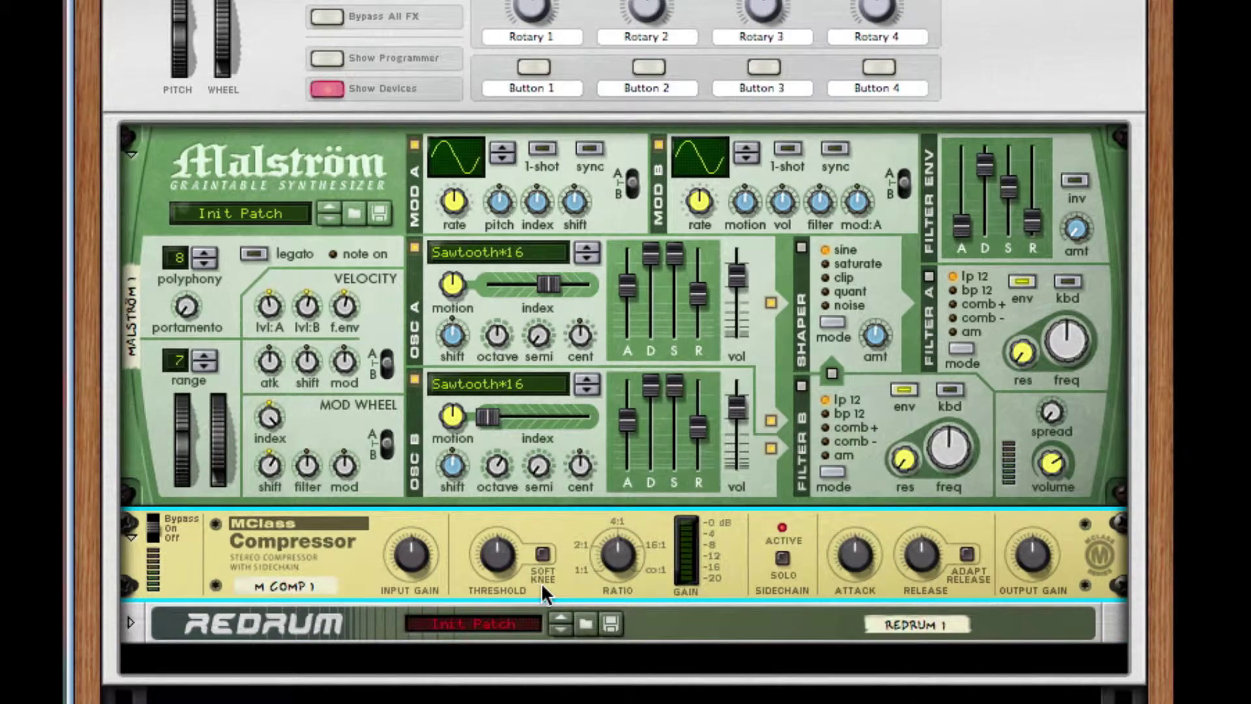
right_click(548, 580)
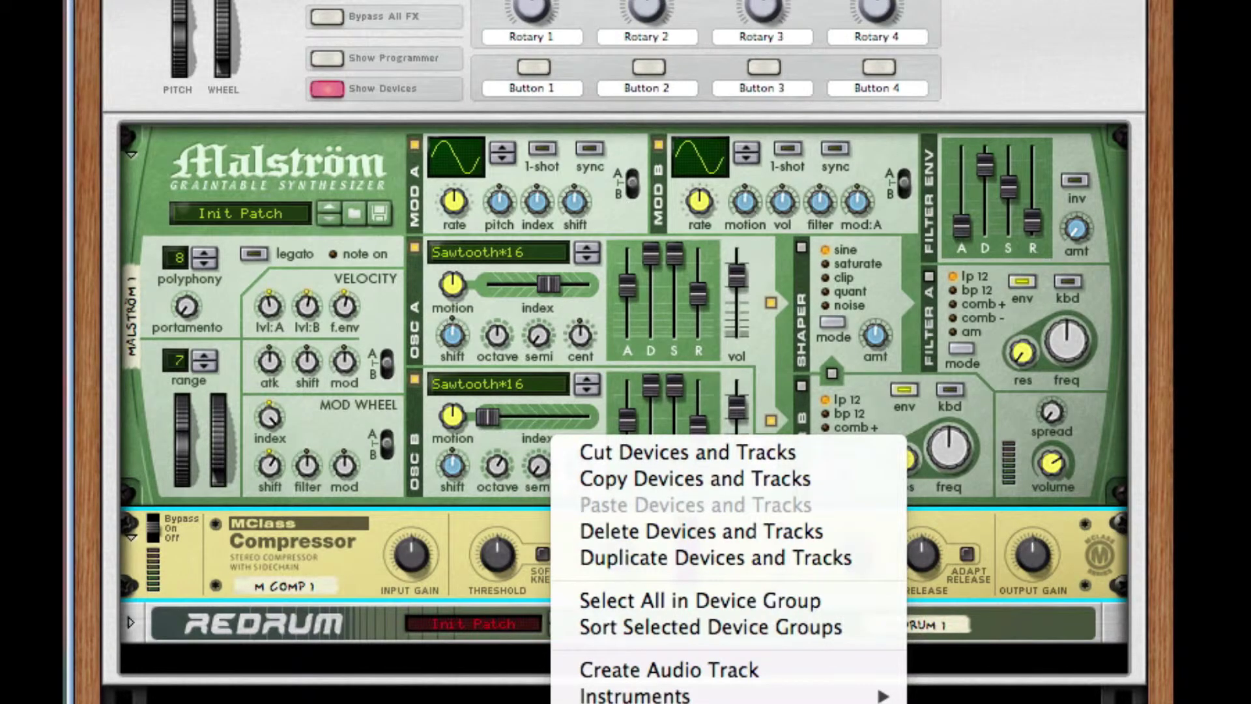
click(729, 702)
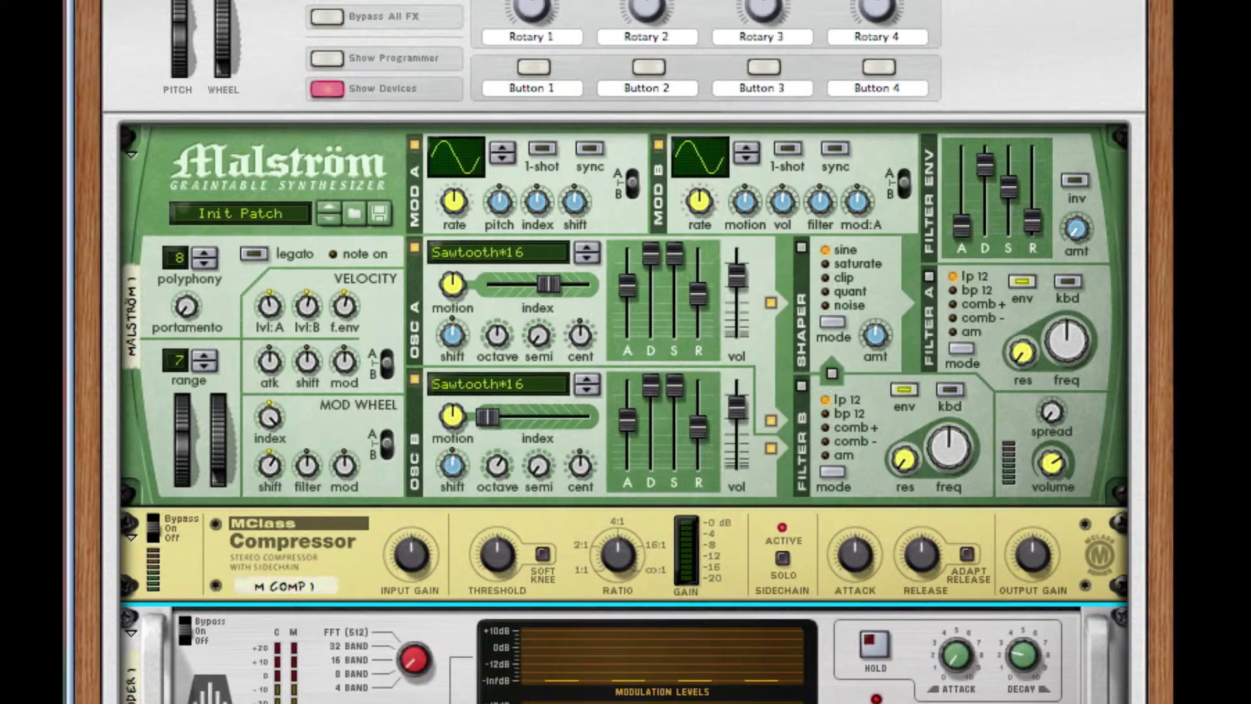
Try a Scream 4 distortion after the BV512 Vocoder, changing its damage type and adjusting the damage amount
scroll(624, 352, down, 3)
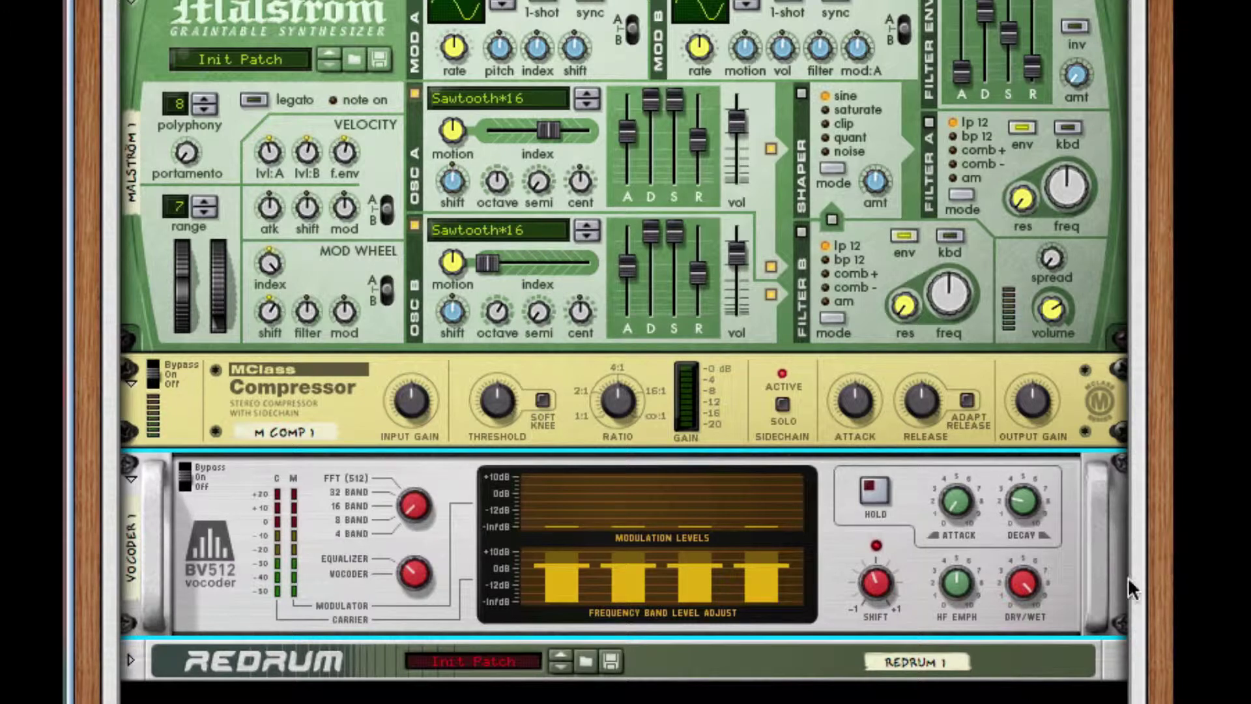
right_click(852, 616)
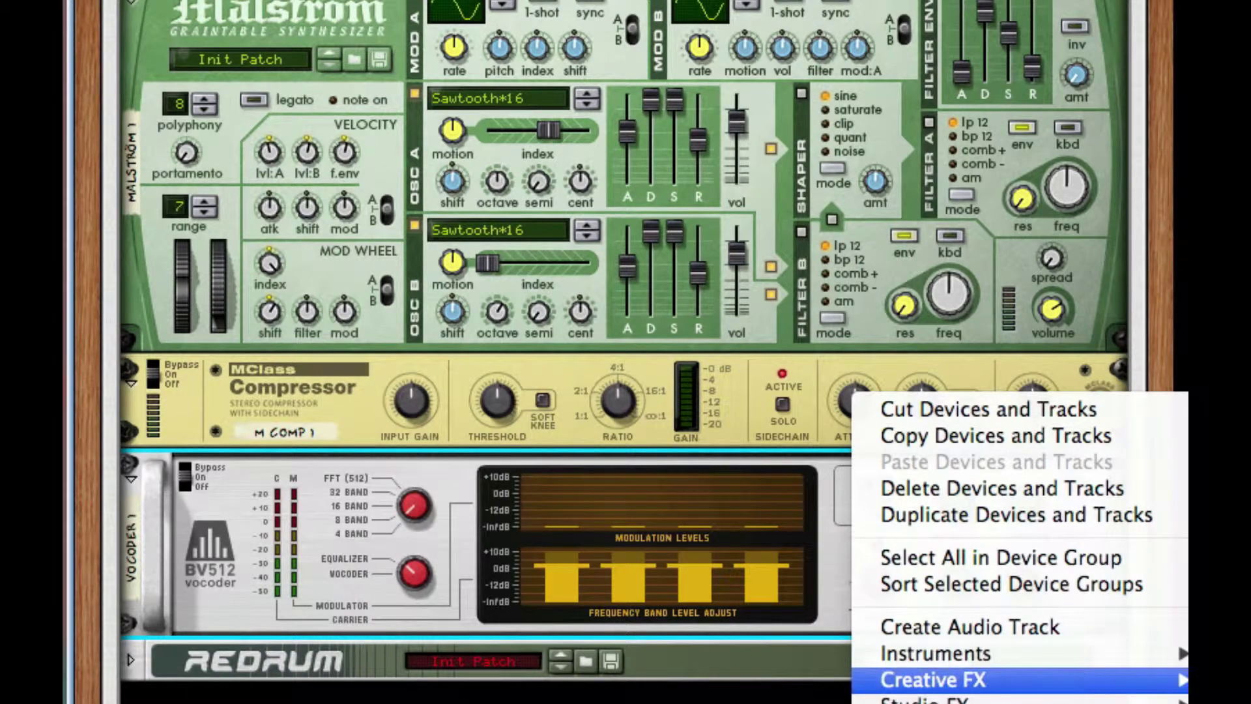
click(1225, 698)
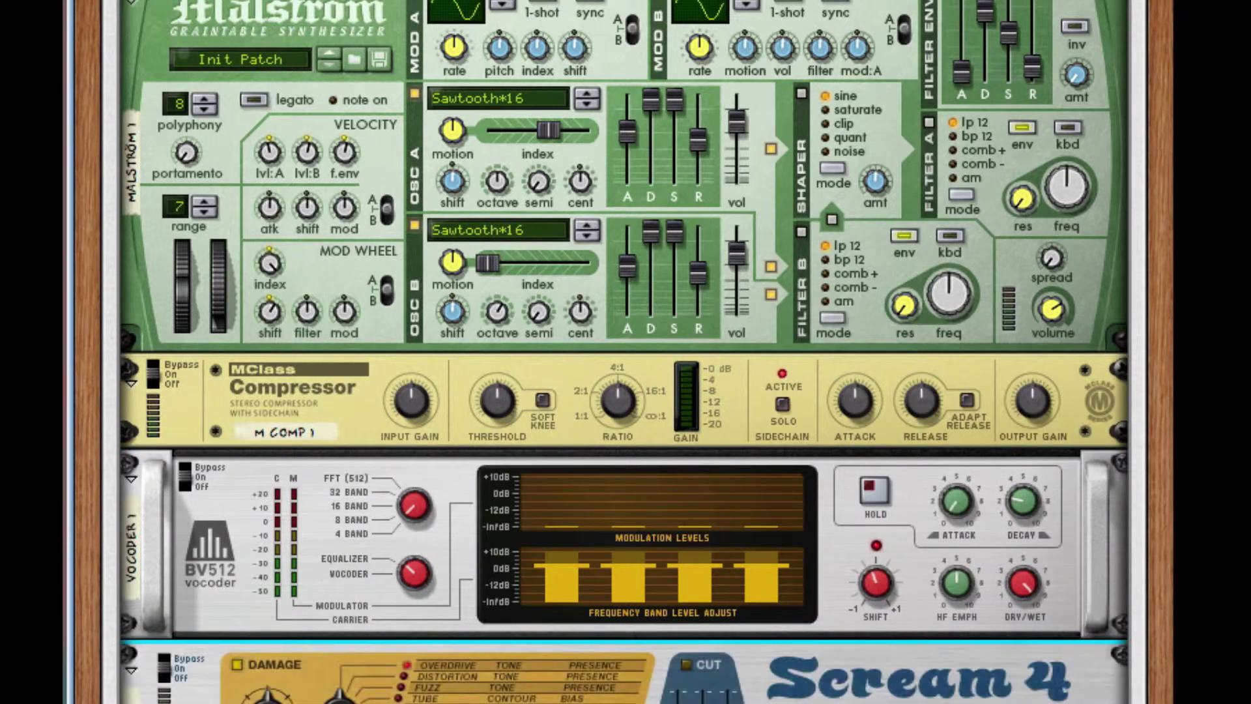
drag(346, 701, 354, 635)
drag(271, 703, 271, 684)
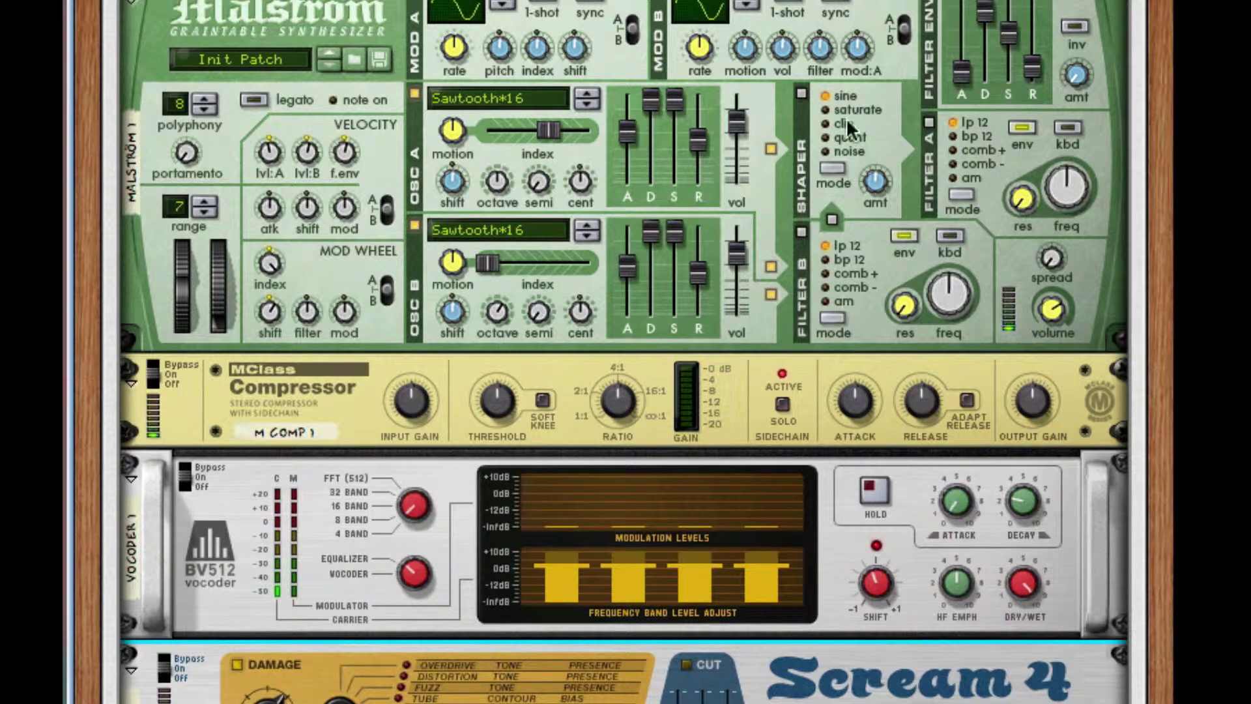
Delete the Scream 4 distortion from the Combinator
right_click(807, 677)
click(860, 703)
key(Delete)
Add a Softube Saturation Knob after the BV512 Vocoder
right_click(369, 610)
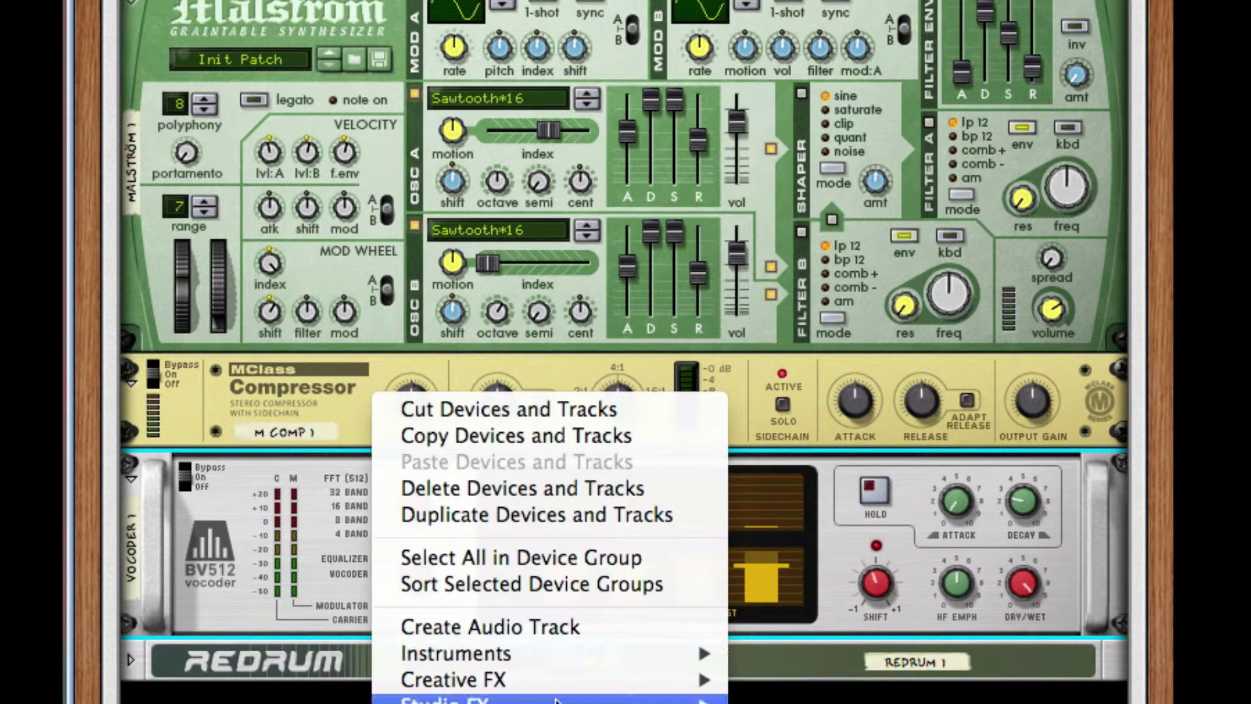
mouse_move(586, 698)
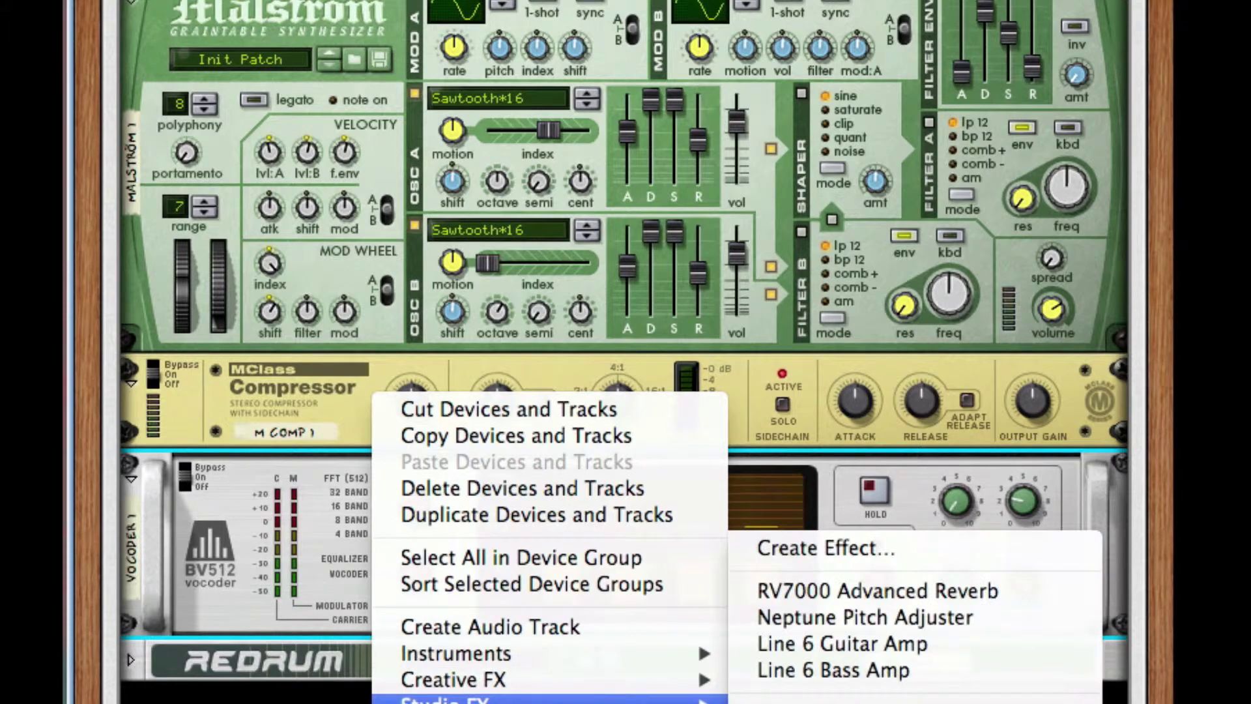
click(828, 702)
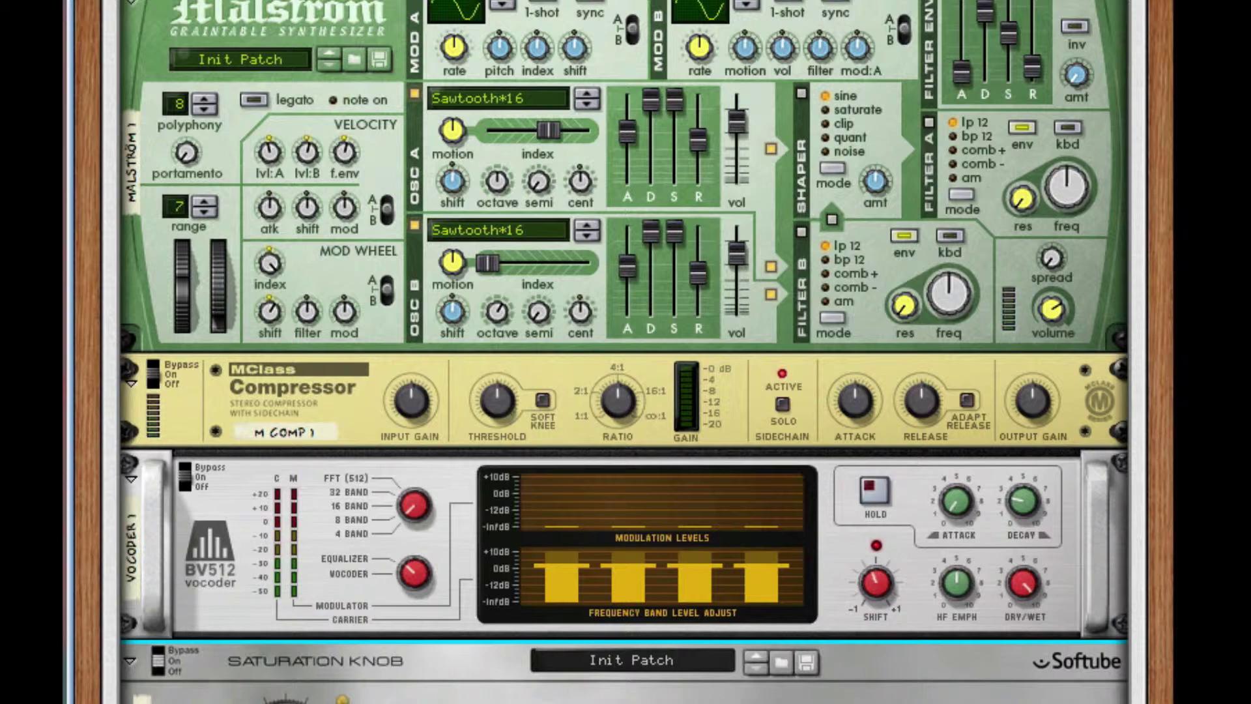
Add an MClass Stereo Imager after the Saturation Knob
right_click(638, 299)
mouse_move(808, 587)
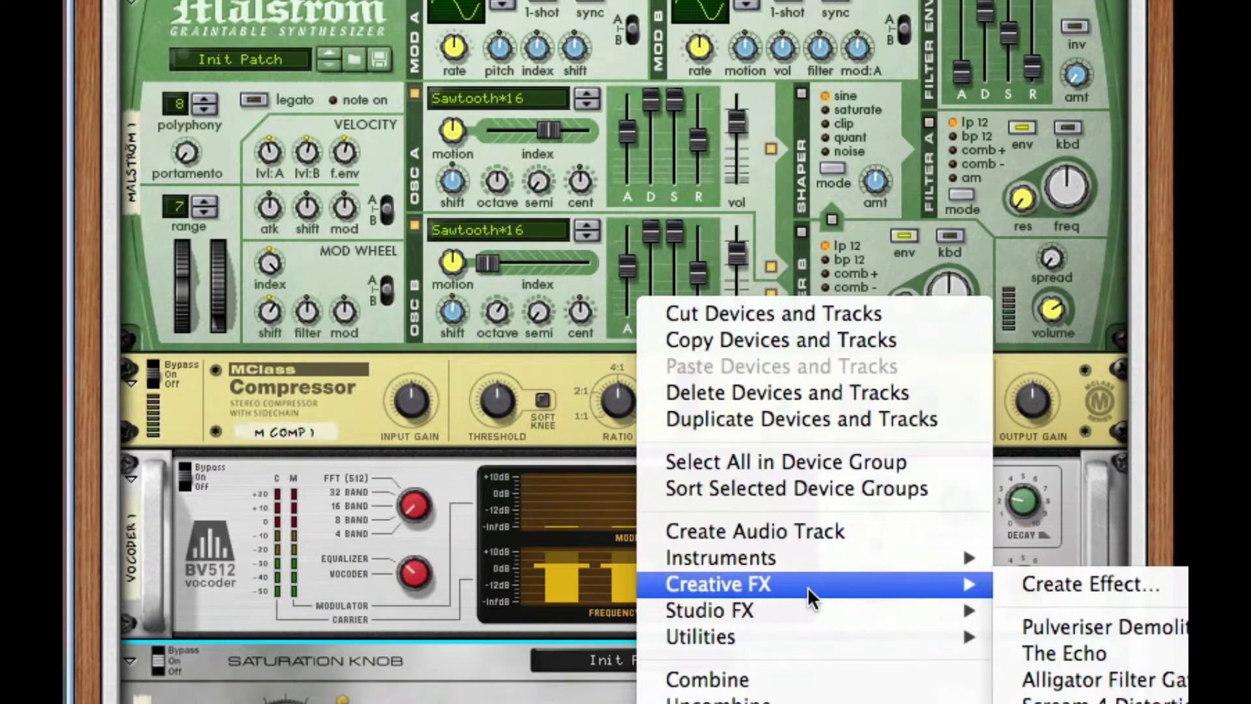
mouse_move(887, 612)
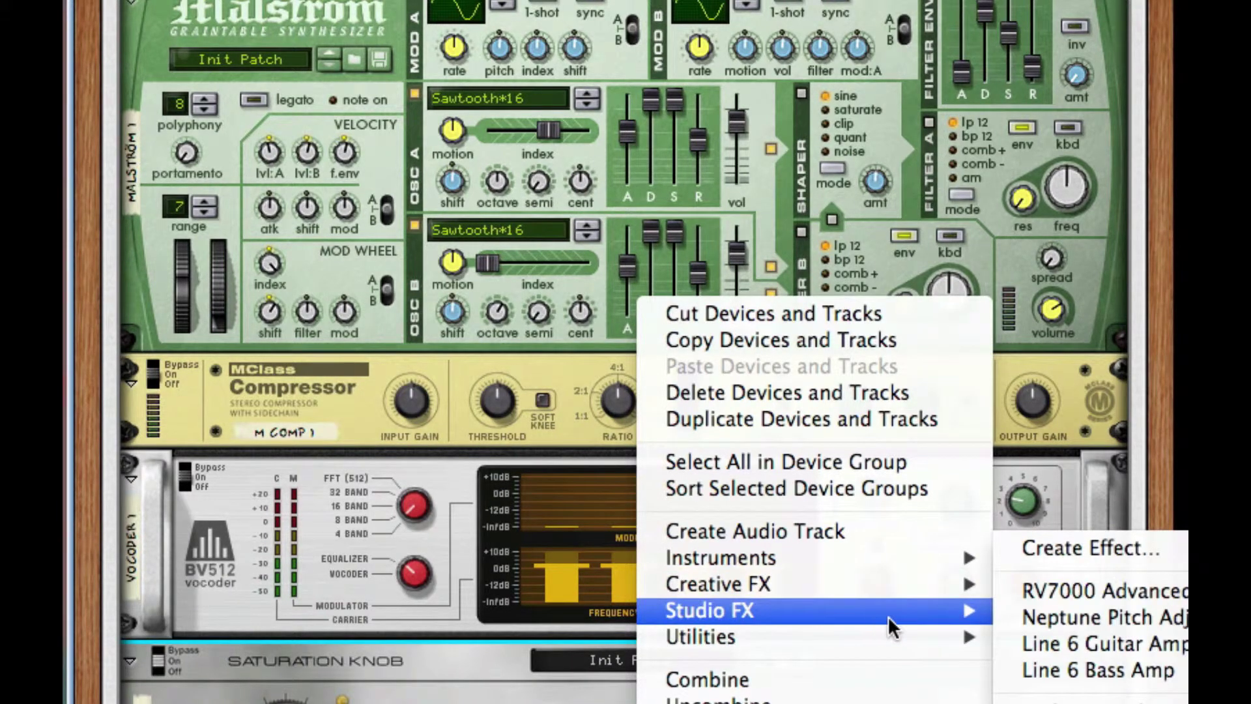
click(1088, 701)
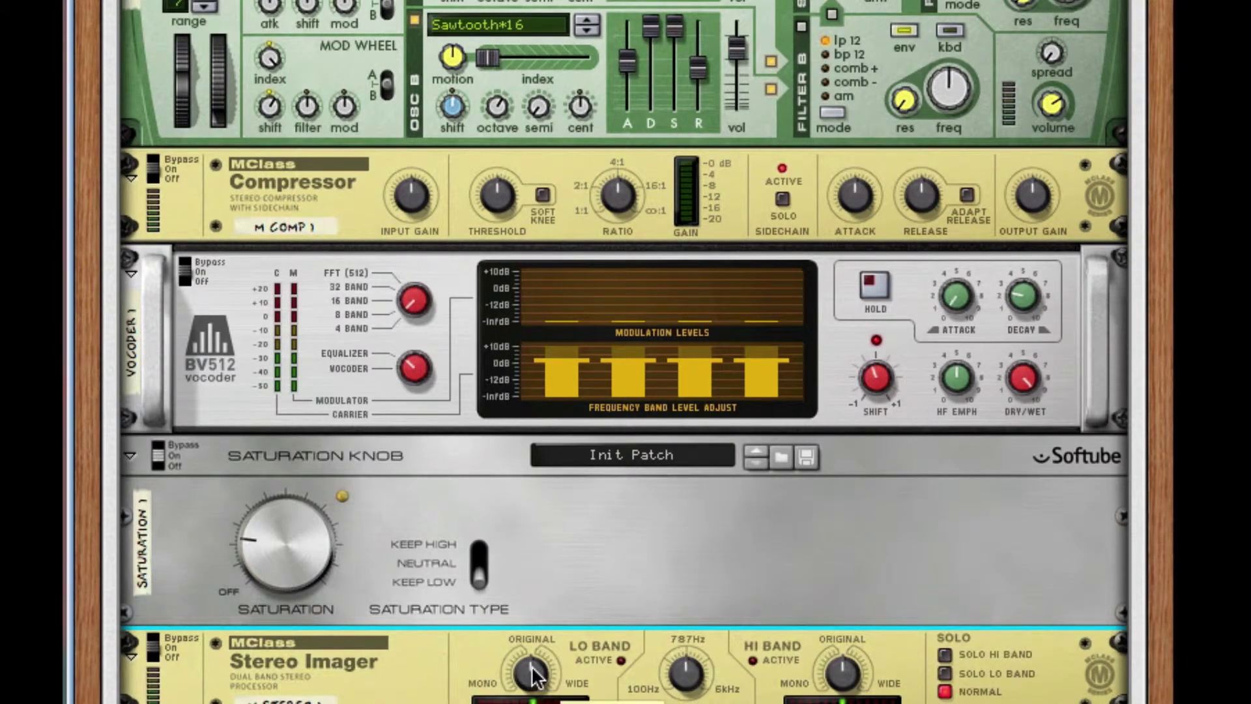
Widen the Stereo Imager's low band, narrow its high band toward mono and lower the crossover frequency slightly
drag(533, 674, 541, 571)
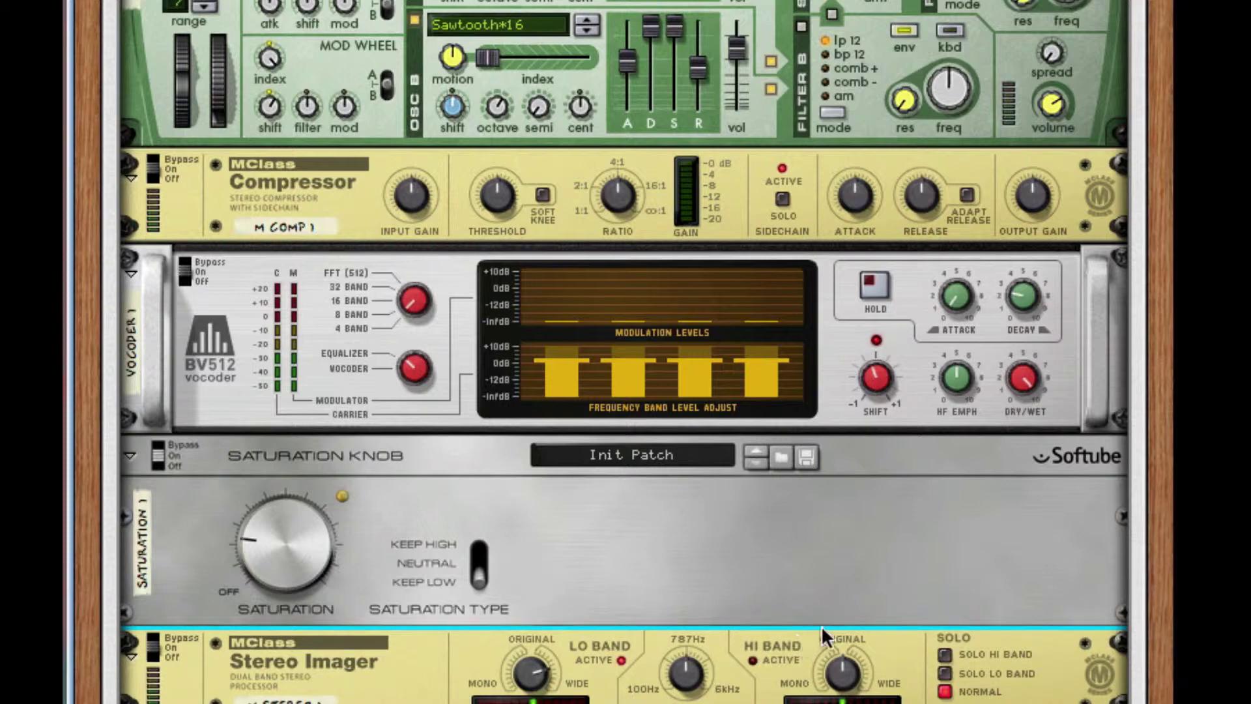
drag(850, 674, 849, 703)
drag(692, 681, 692, 694)
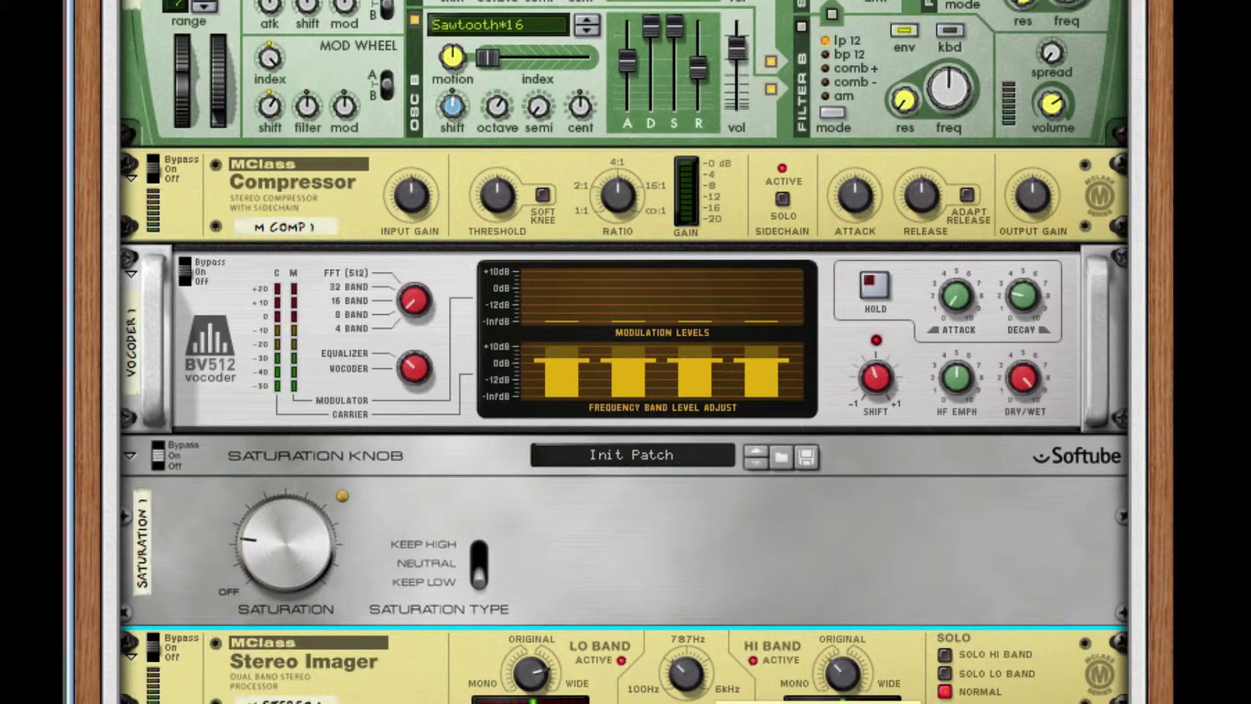
right_click(758, 436)
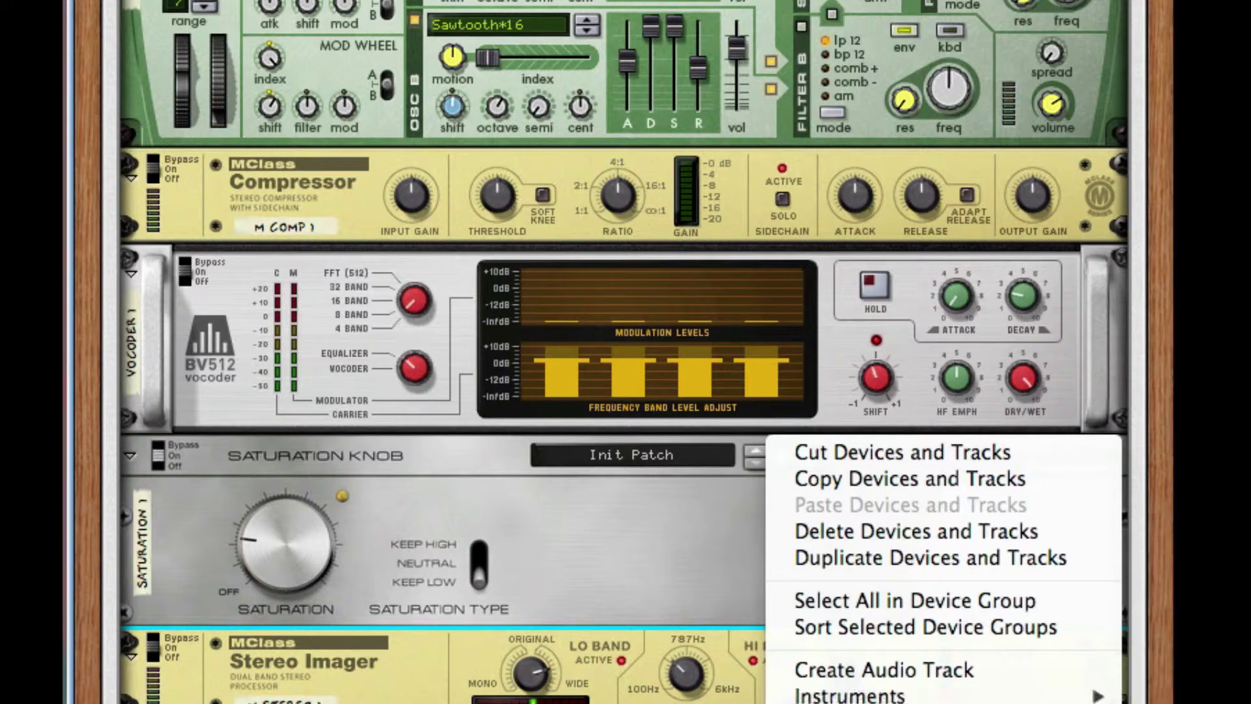
mouse_move(847, 703)
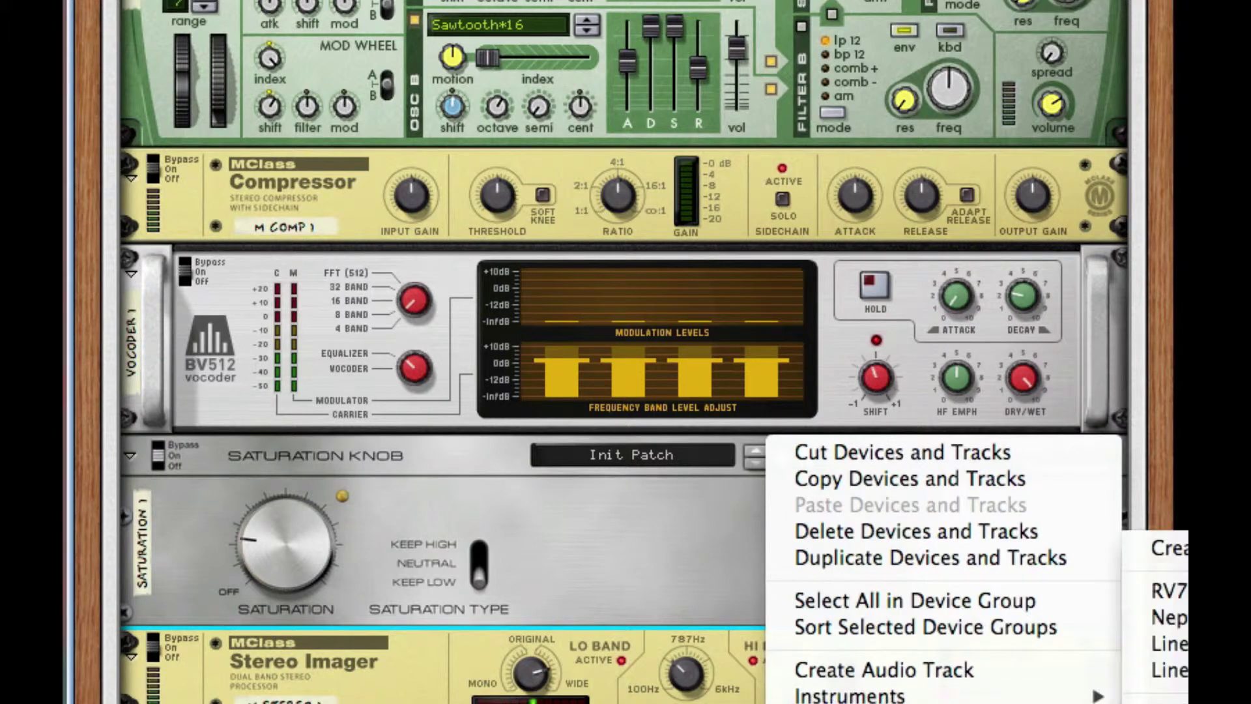
key(Escape)
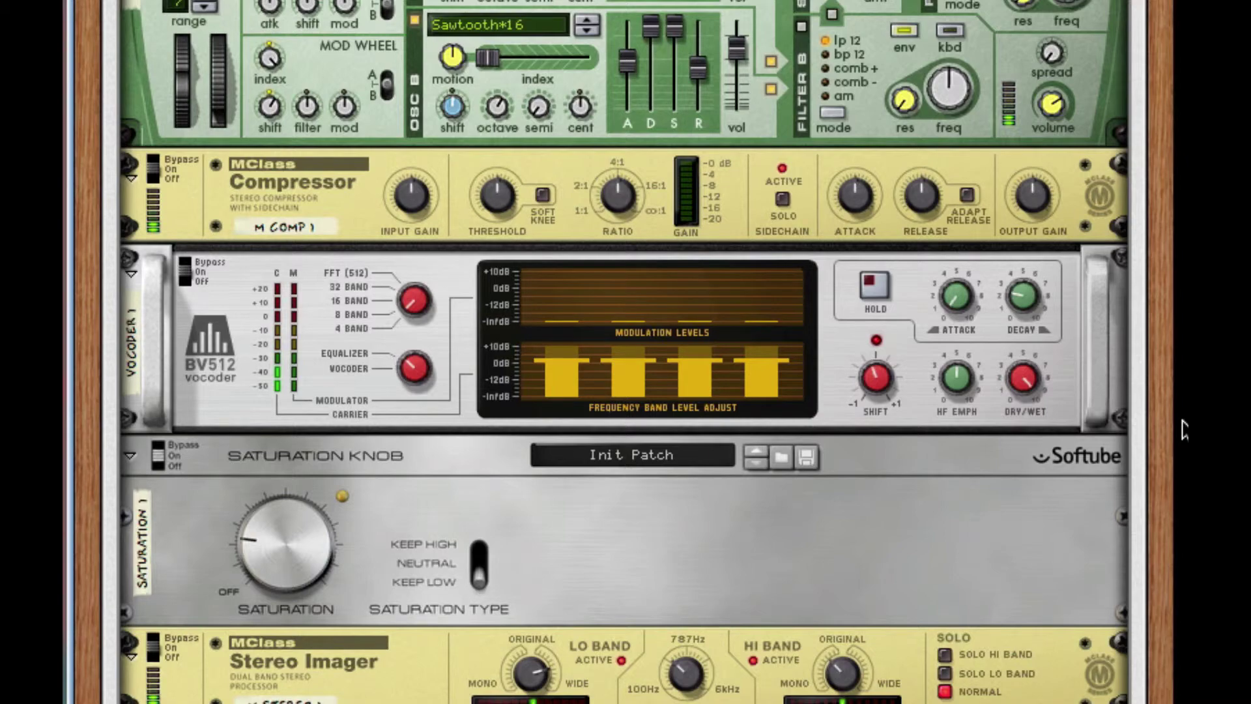
scroll(926, 448, up, 5)
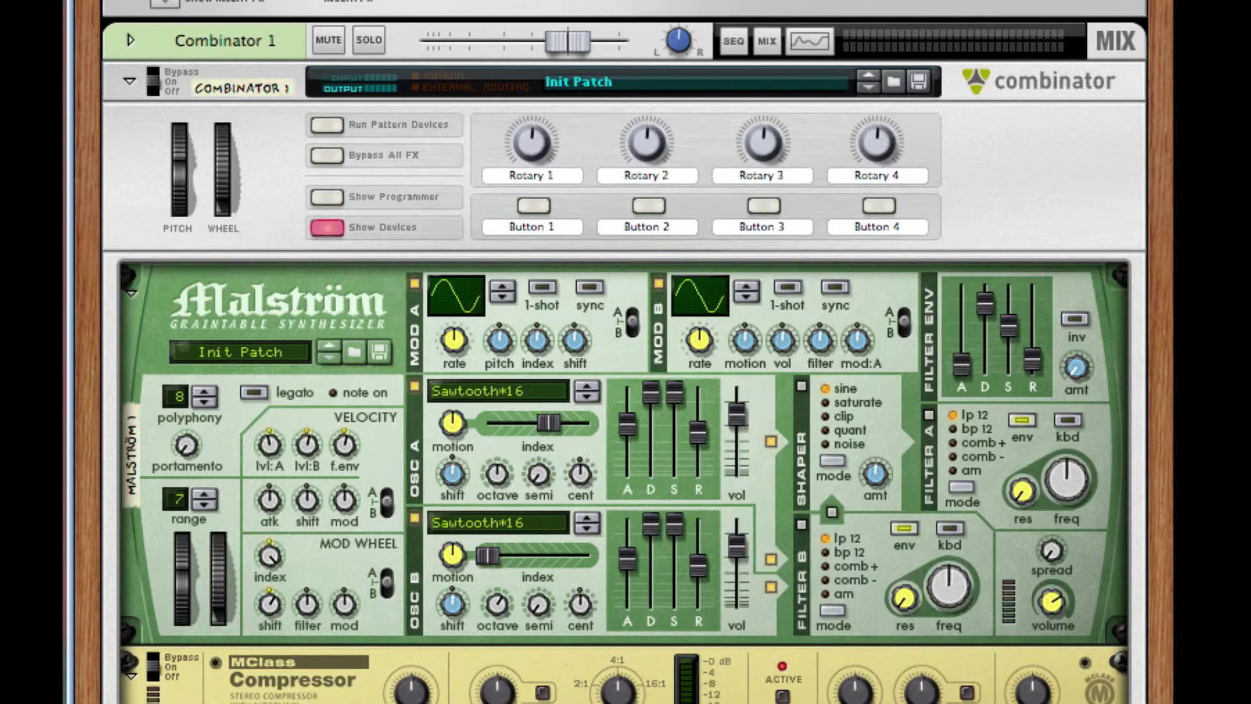
scroll(736, 443, down, 2)
scroll(624, 352, down, 1)
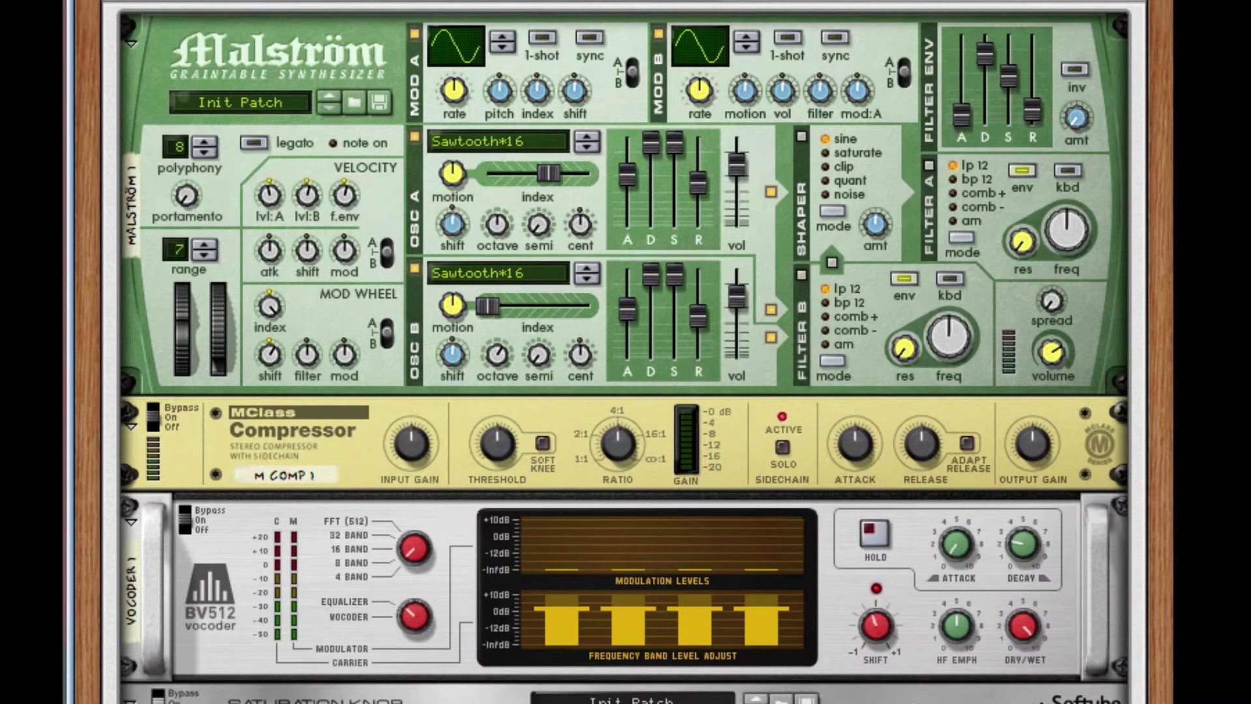